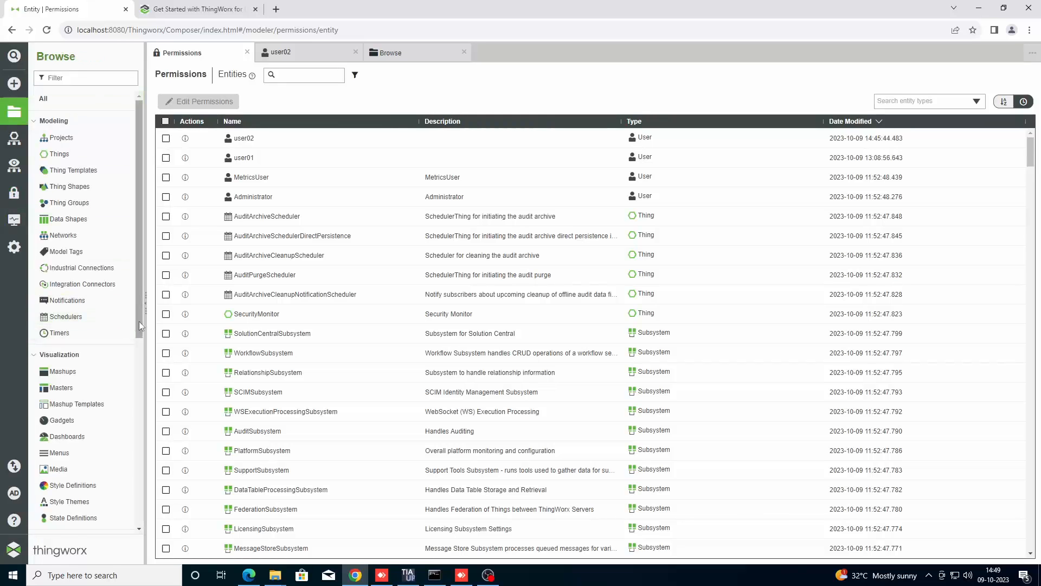
Scroll to Security and show the Users list with user02, user01, MetricsUser and Administrator.
drag(139, 321, 142, 506)
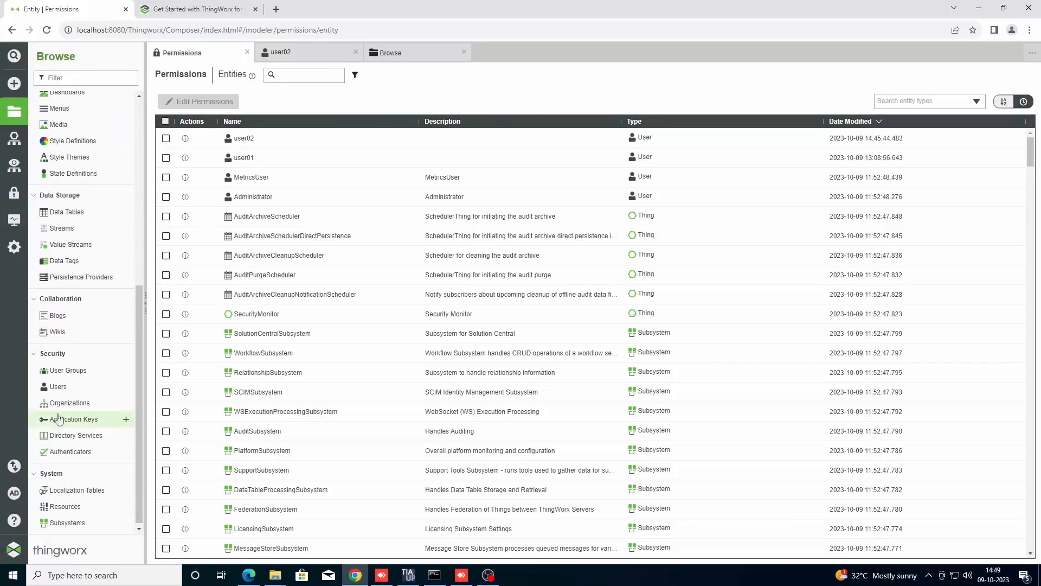
click(58, 386)
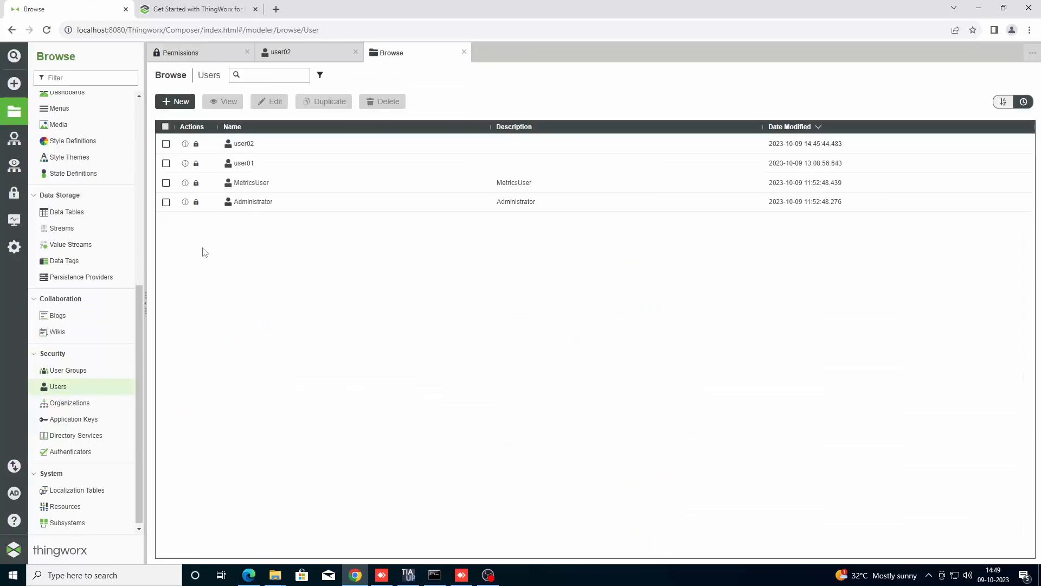
Create user user03 in PTCDefaultProject, set and confirm its password, and save it.
click(175, 101)
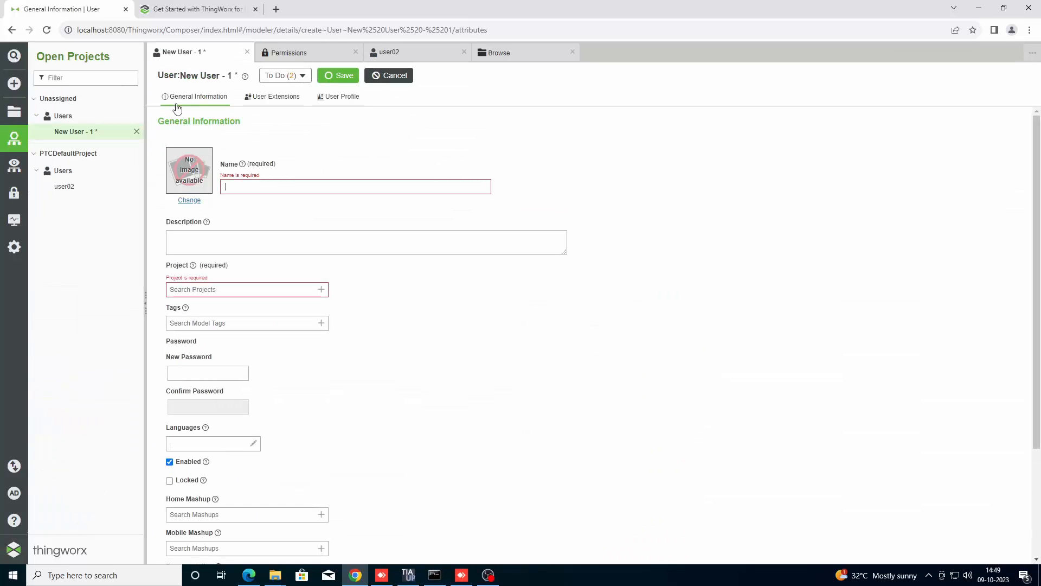
text(user03)
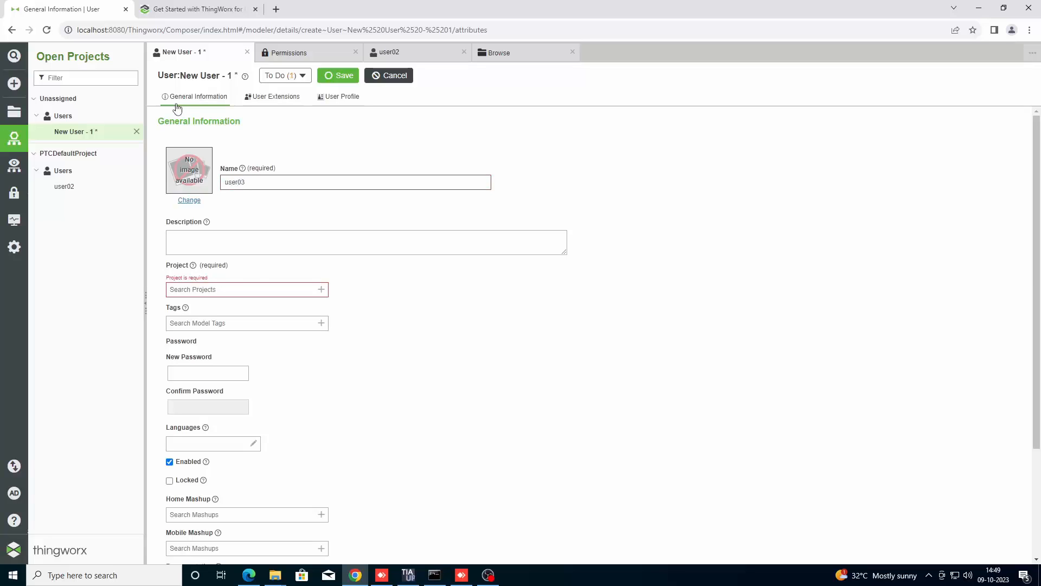
click(322, 290)
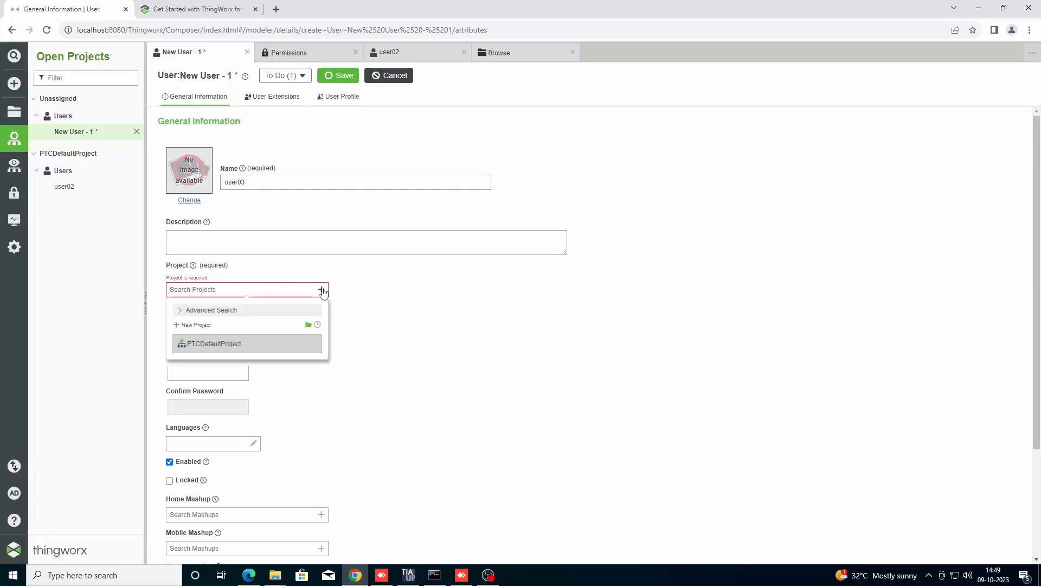
click(285, 346)
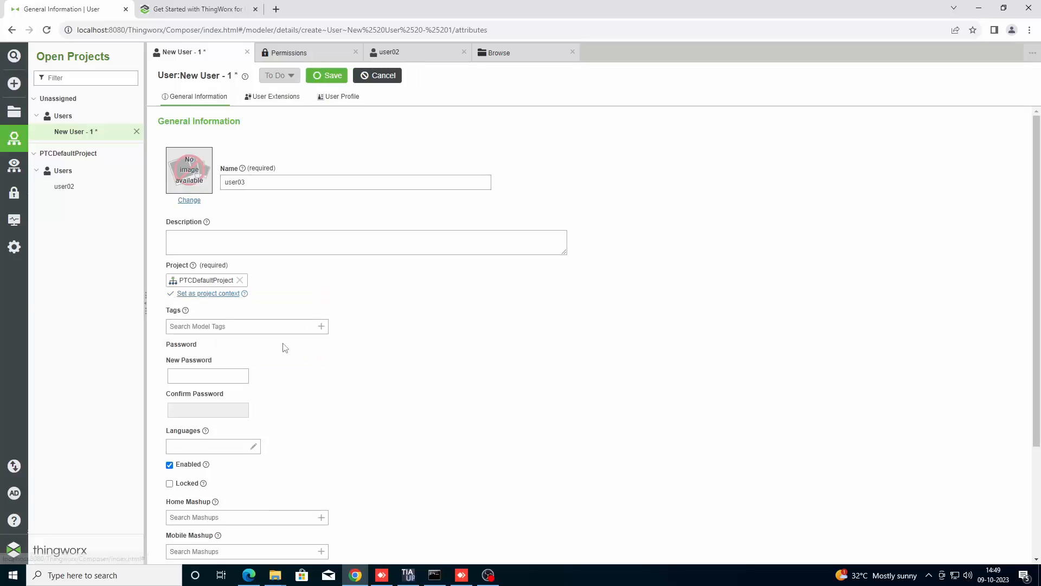
click(232, 373)
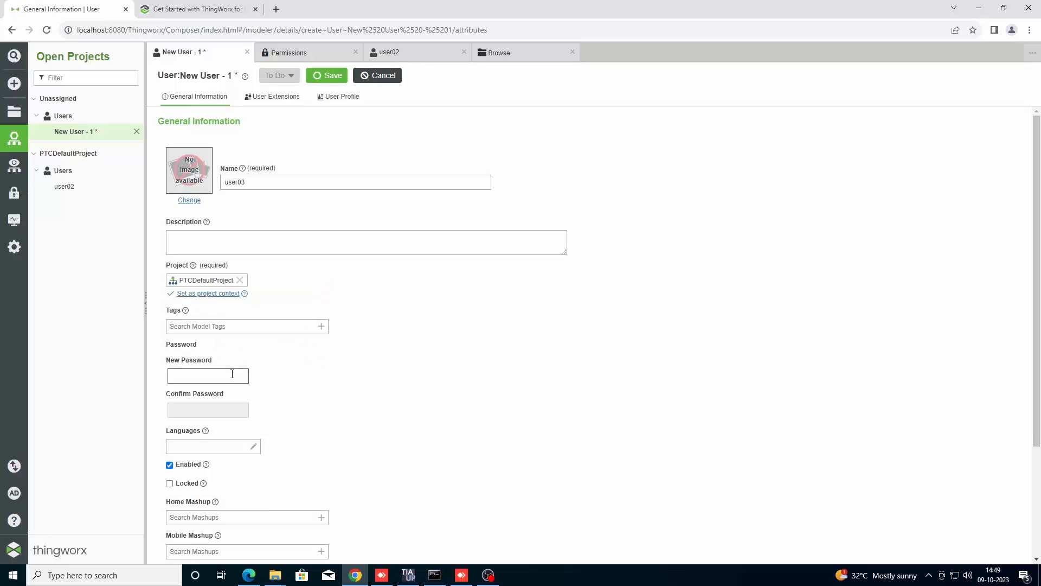
text(***)
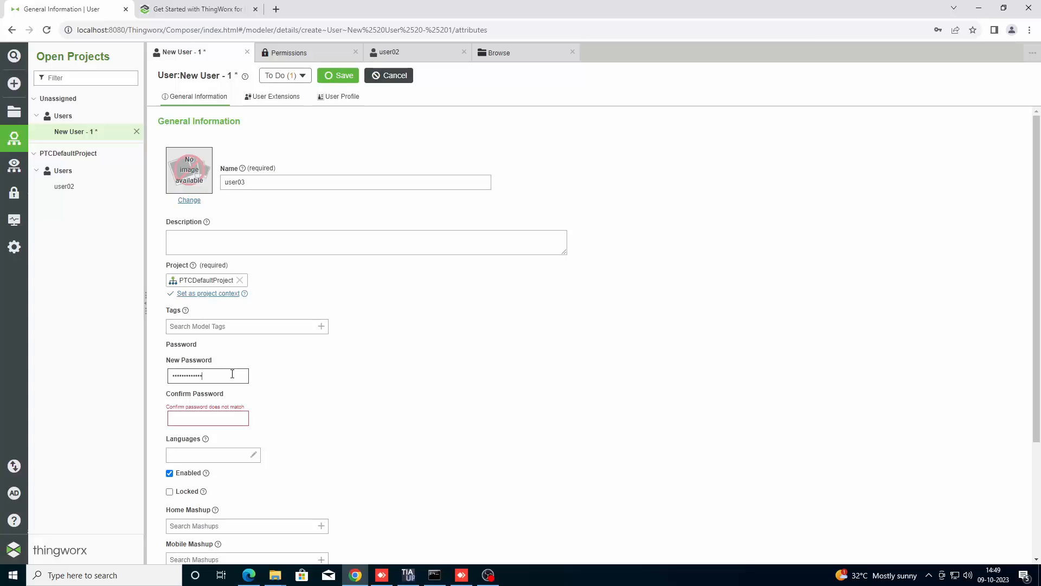
click(220, 420)
text(45)
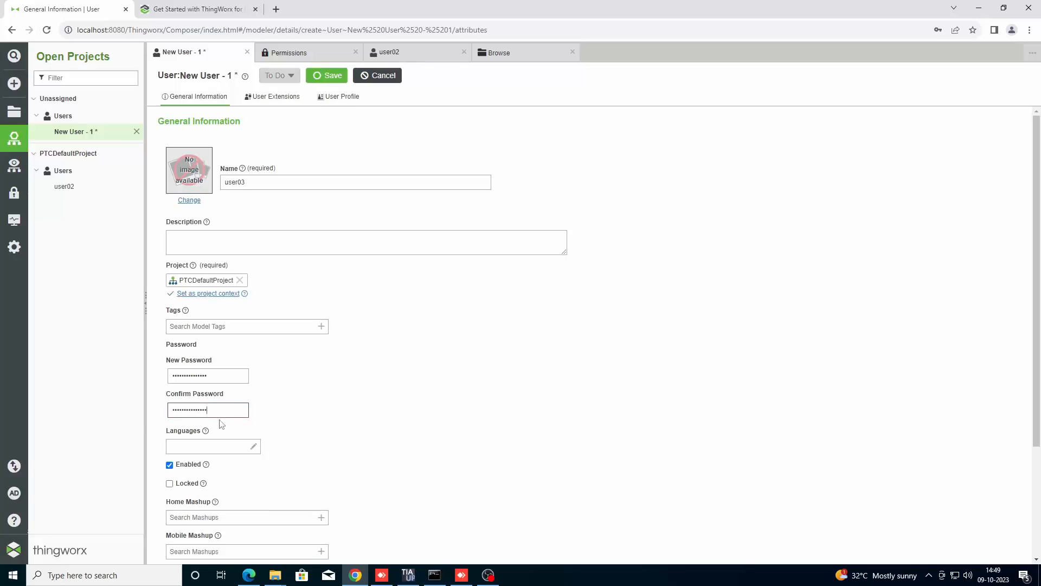
click(467, 399)
click(329, 76)
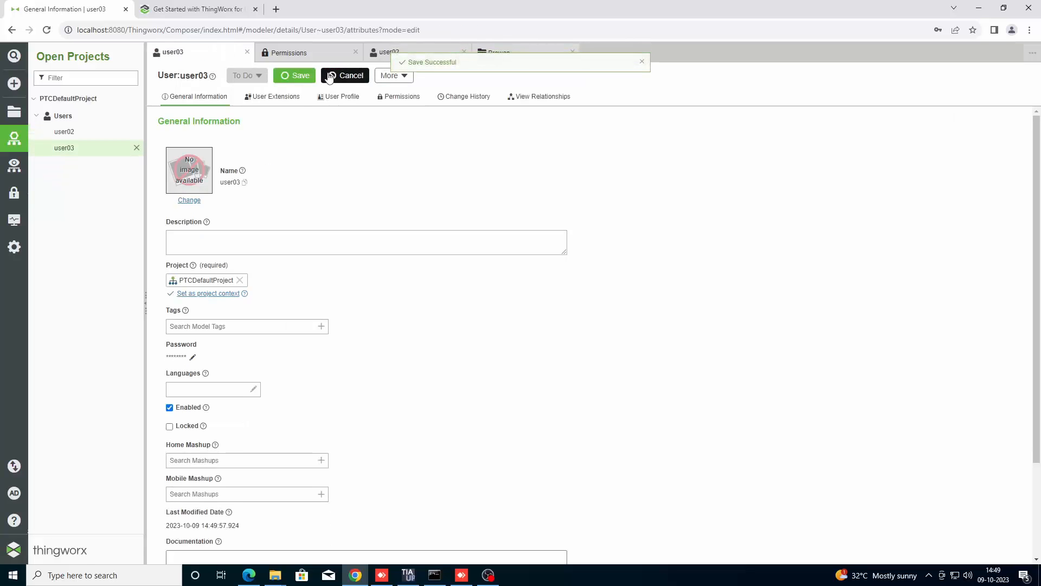
Visit user03's permissions, finish with them, and save user03 again.
click(398, 97)
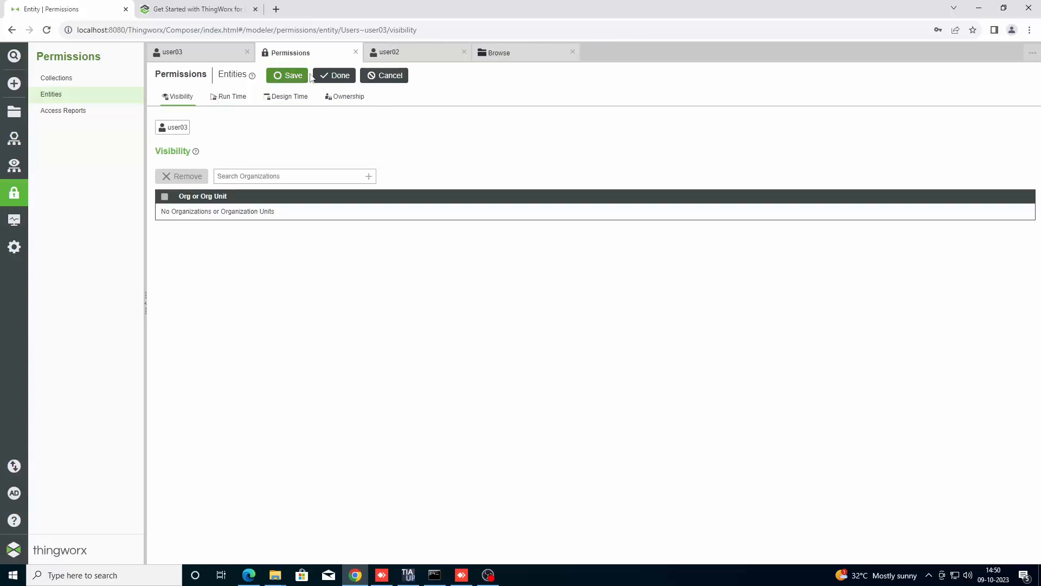
click(334, 76)
click(295, 76)
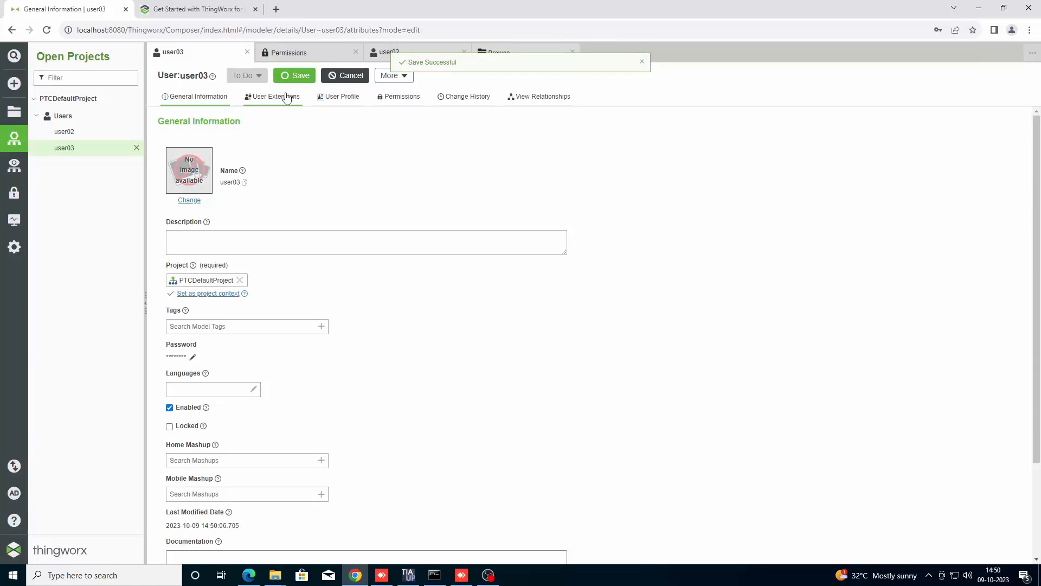
Review user03's User Extensions and User Profile, then go to collection-level permissions.
click(288, 98)
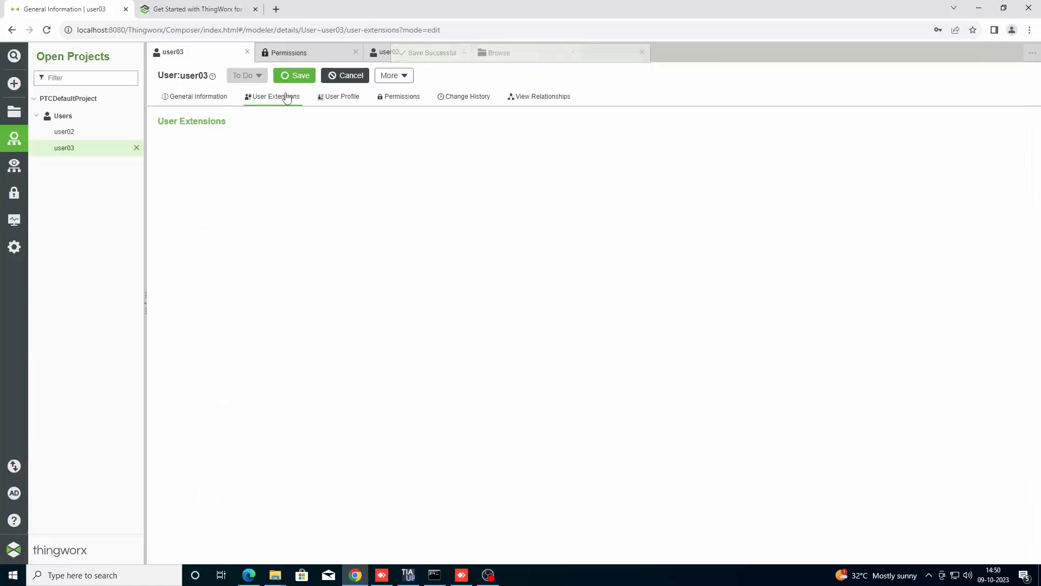
click(334, 107)
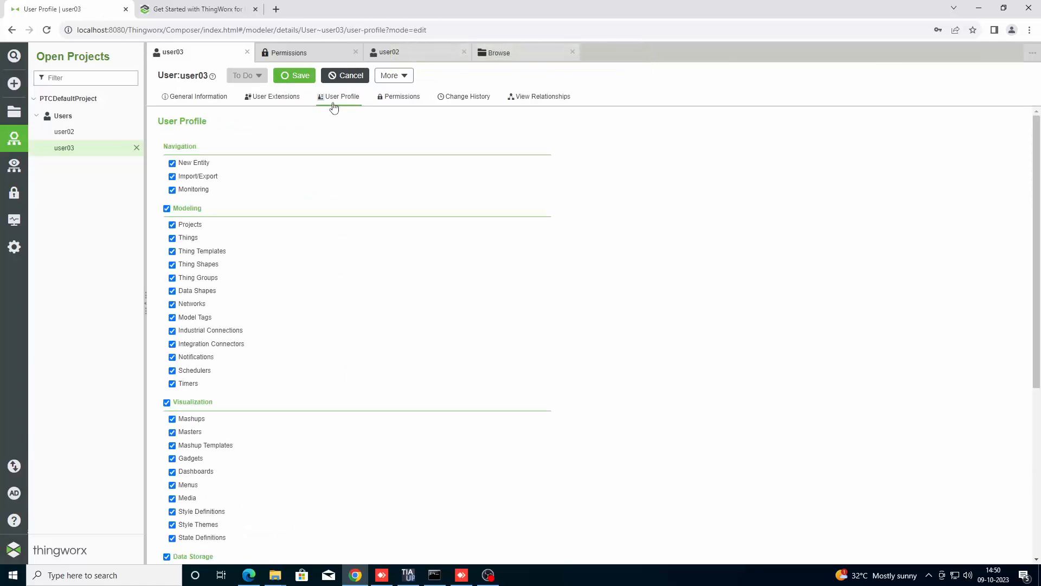
click(403, 103)
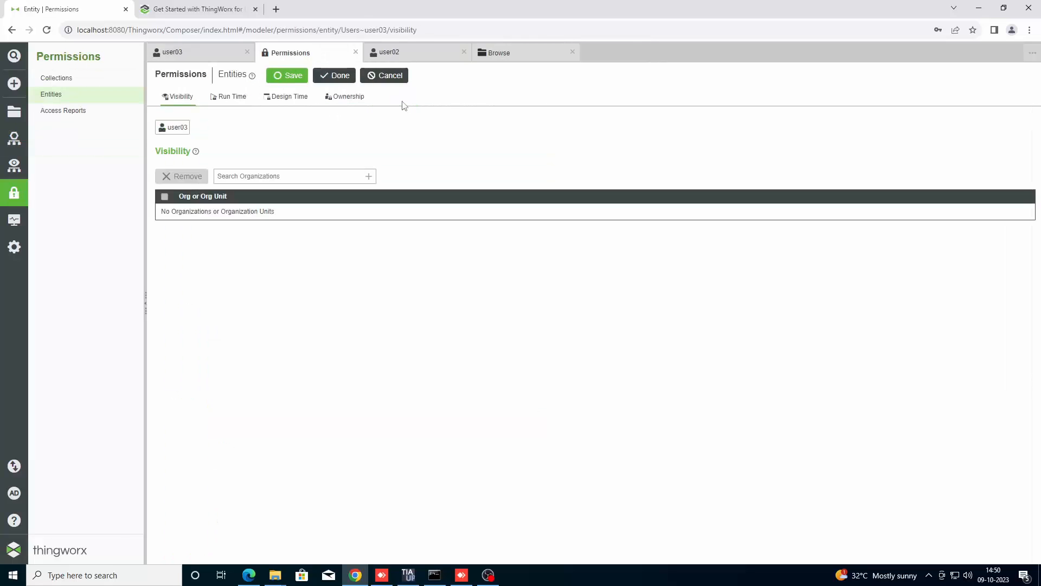
click(55, 78)
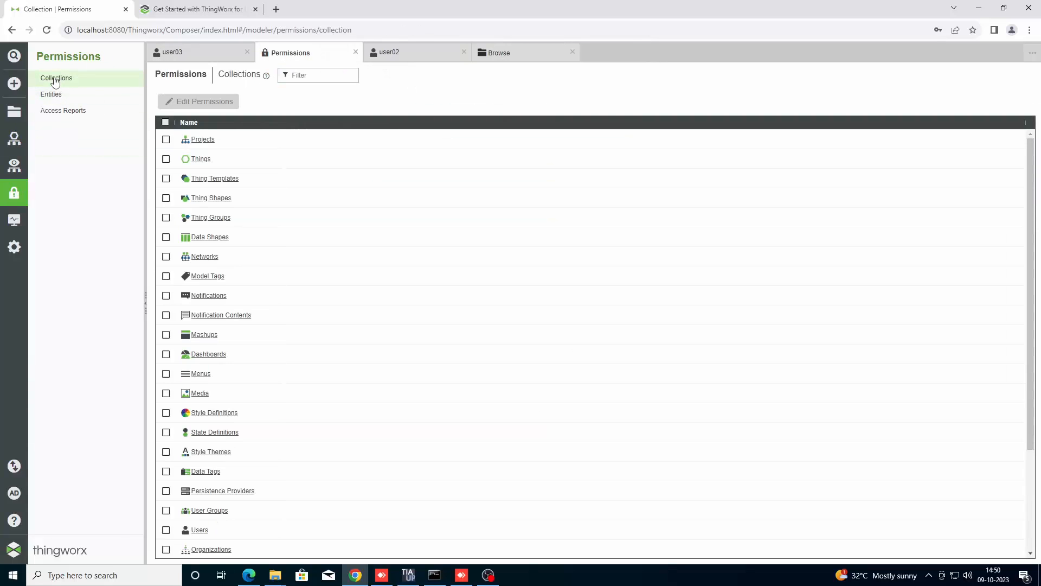
Select every collection, from Projects through Logs, for permission editing.
click(166, 123)
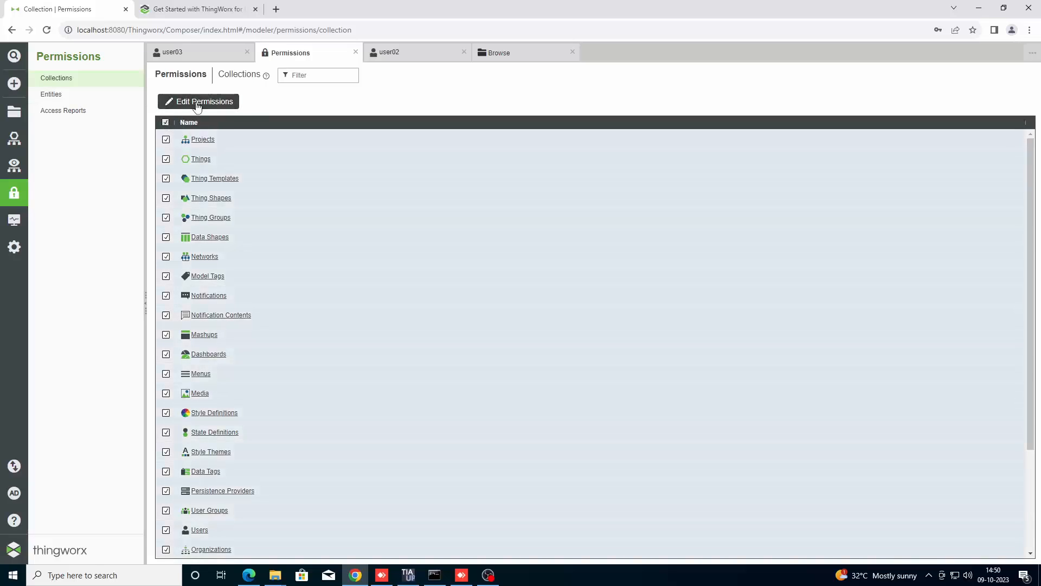
click(197, 104)
click(301, 78)
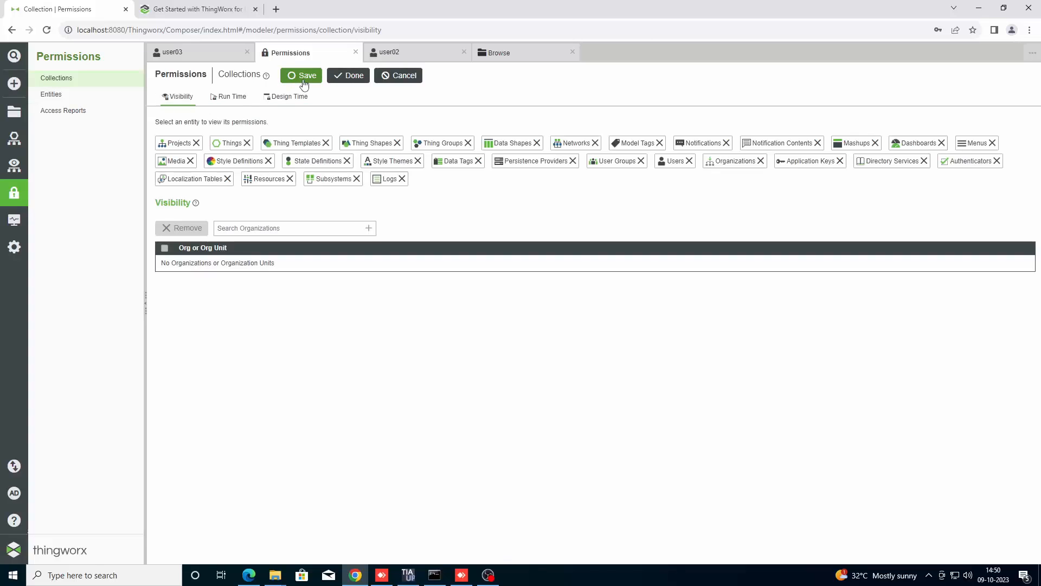
Give the collections visibility for the Composer and Everyone organizations, save, and show Run Time permissions.
click(369, 229)
click(254, 246)
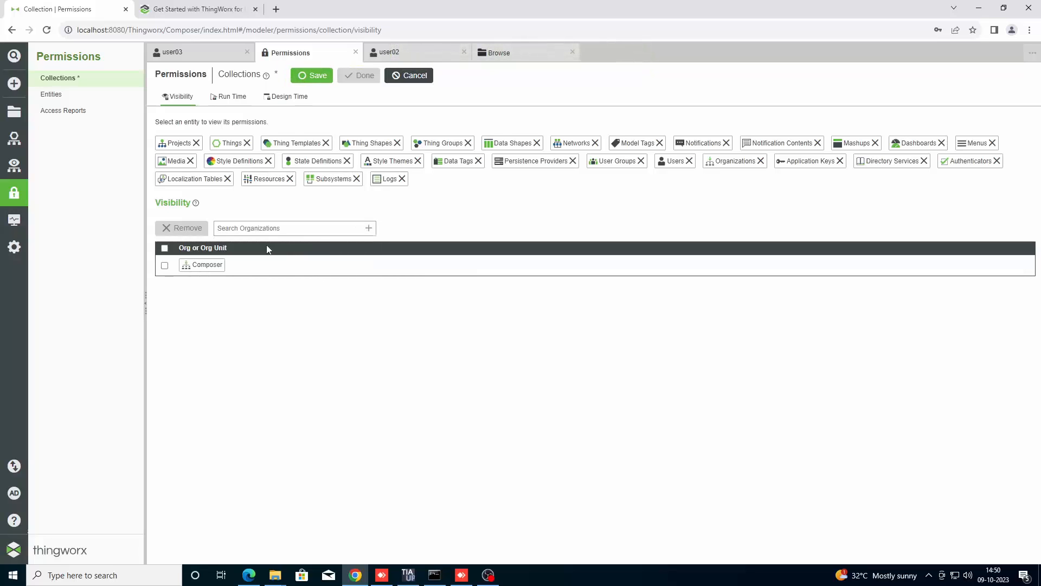
click(369, 229)
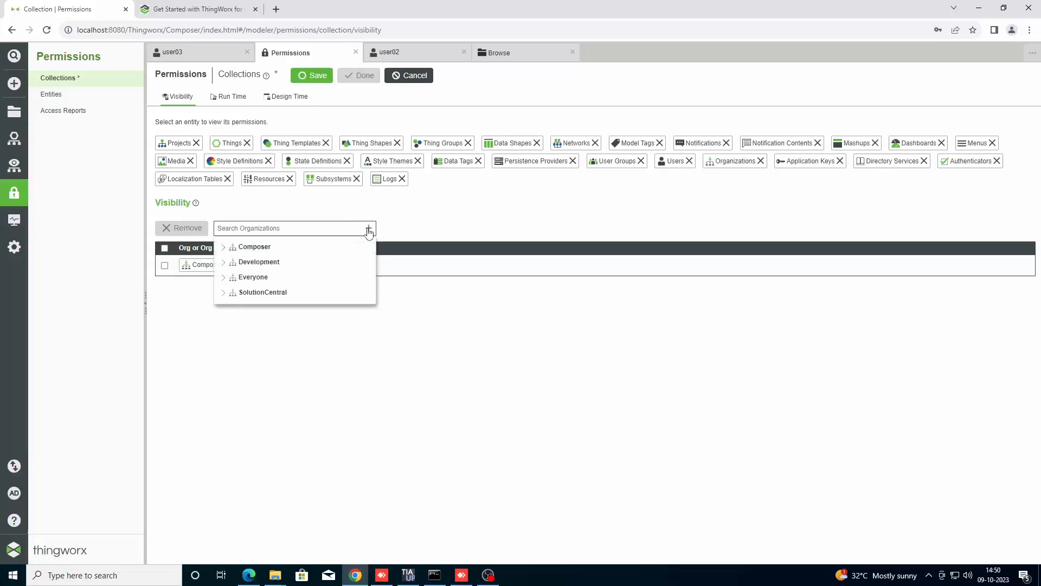
click(253, 277)
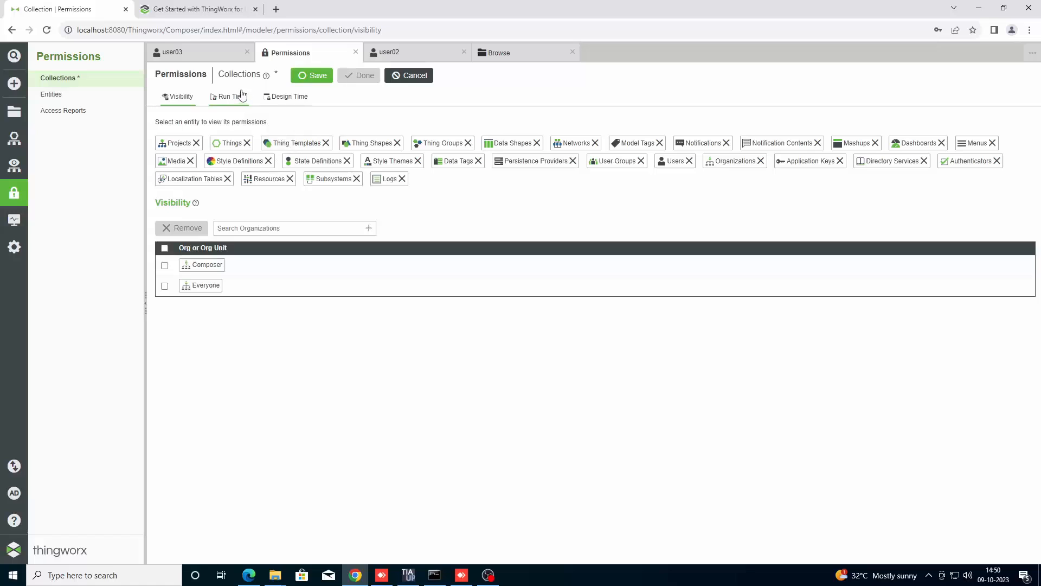
click(312, 76)
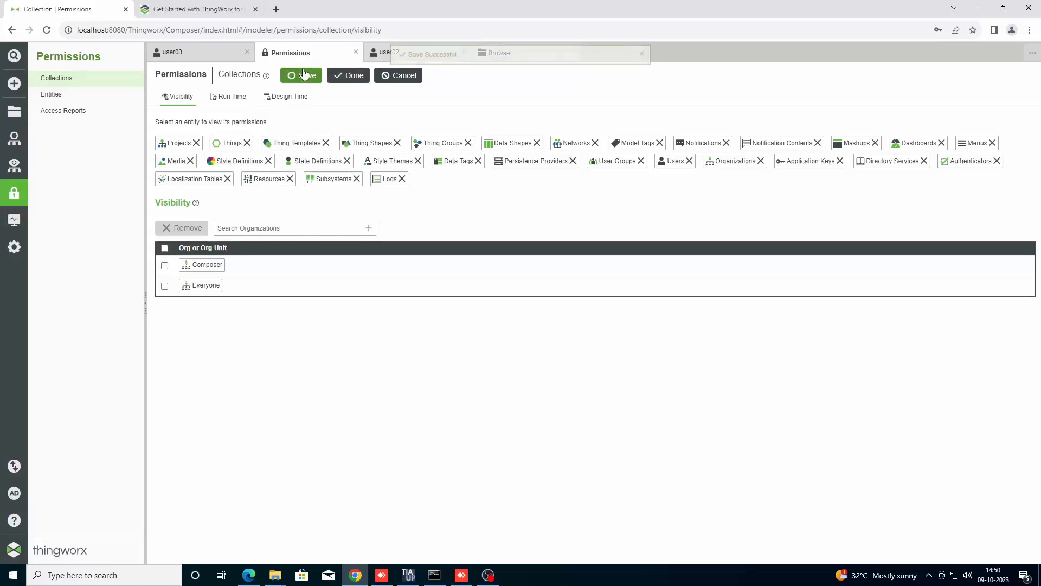
click(240, 107)
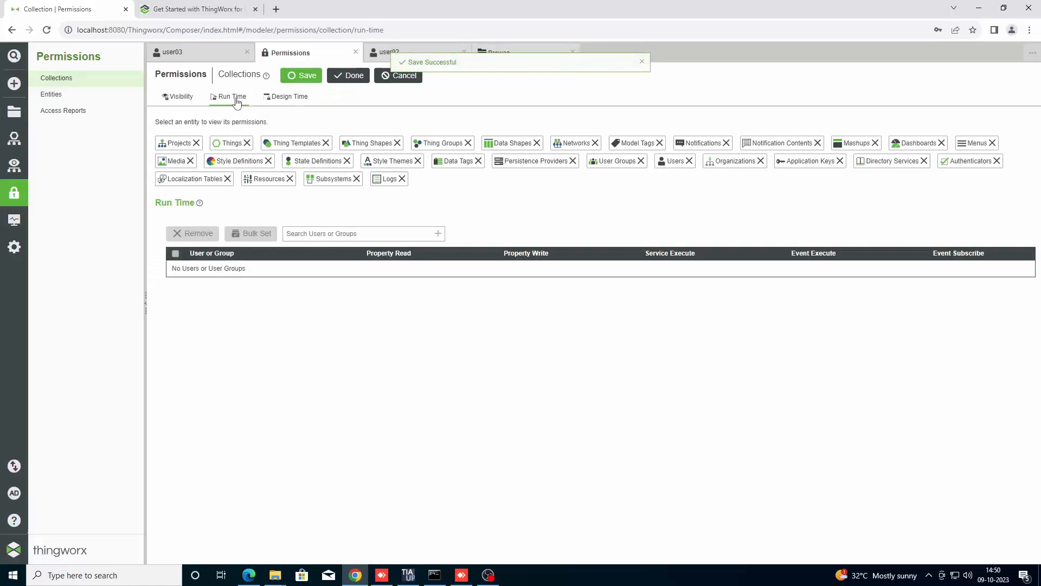
Add user03 with all five run-time permissions allowed on the collections and save.
click(438, 235)
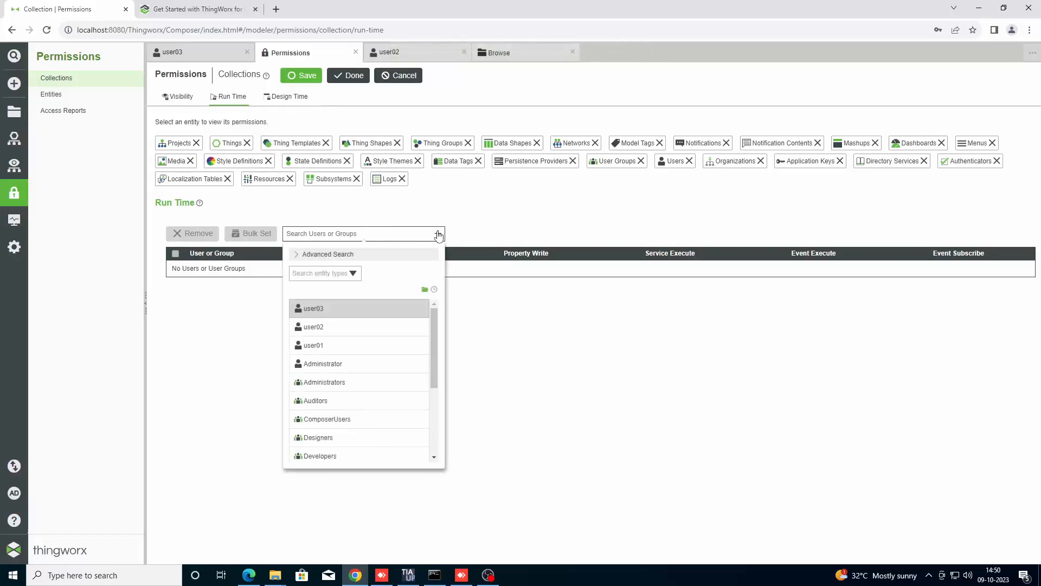
click(314, 308)
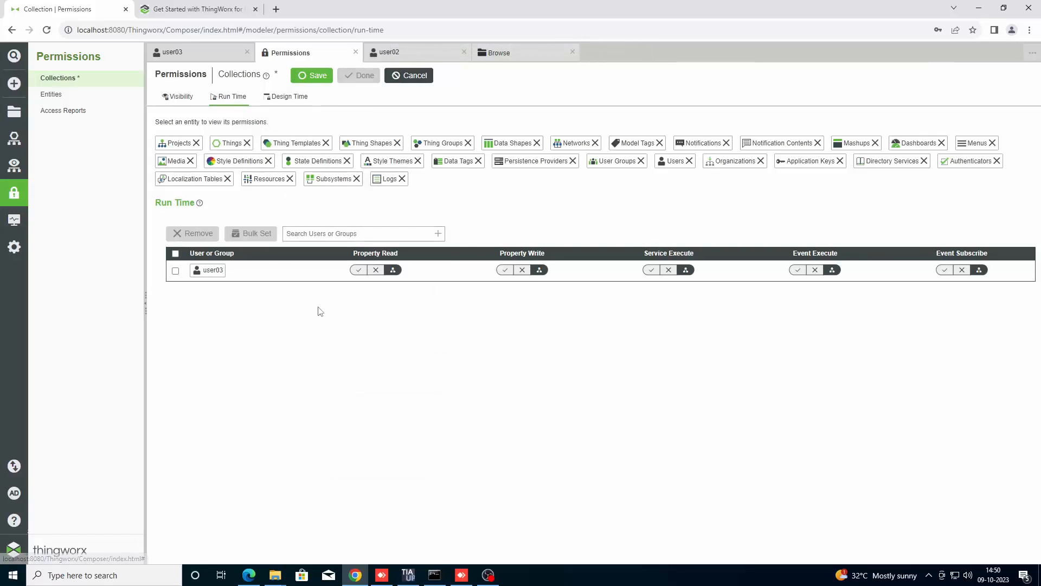
click(359, 271)
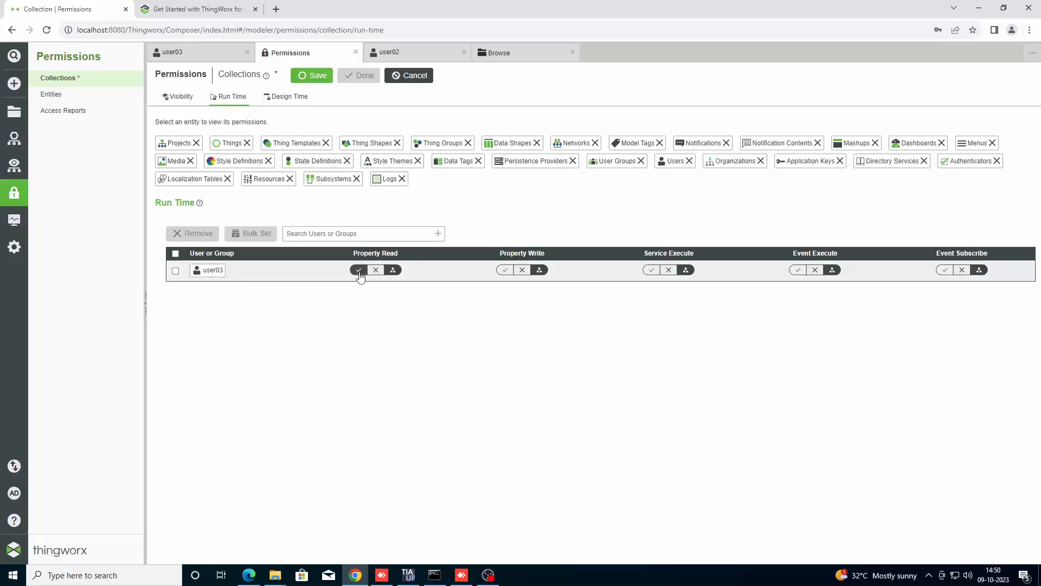
click(506, 272)
click(653, 271)
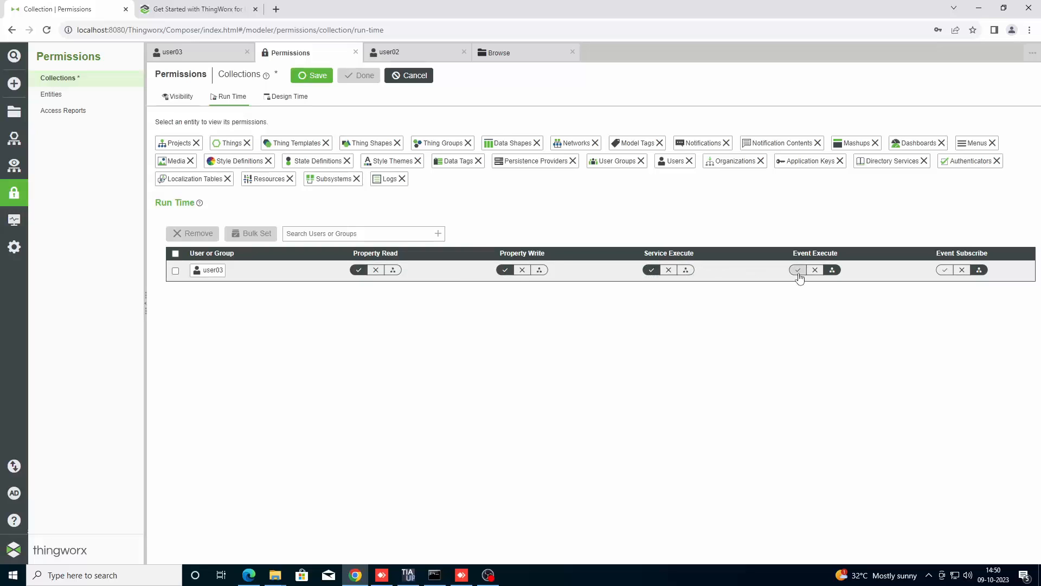
click(798, 271)
click(945, 271)
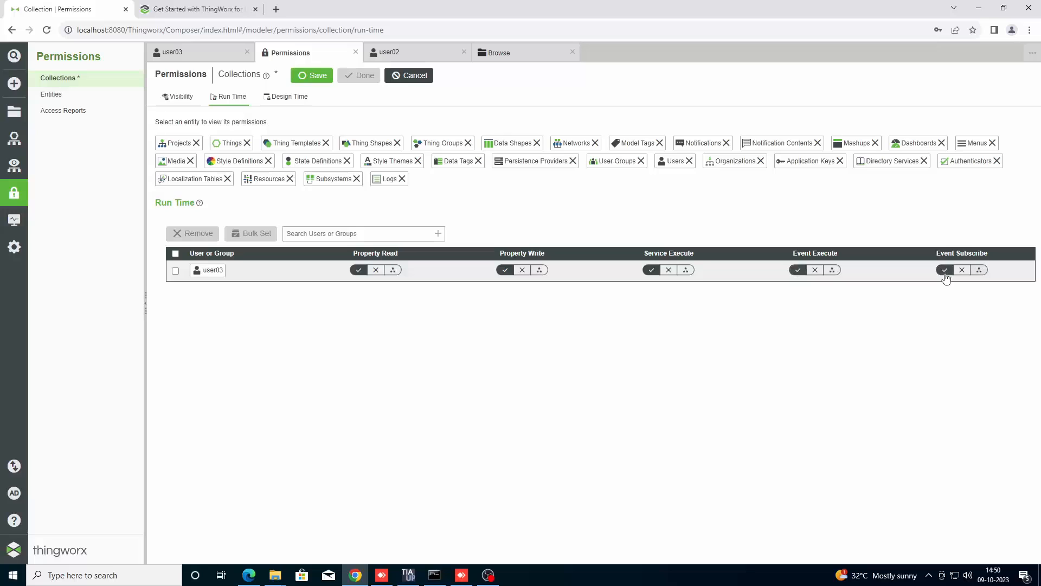
click(311, 77)
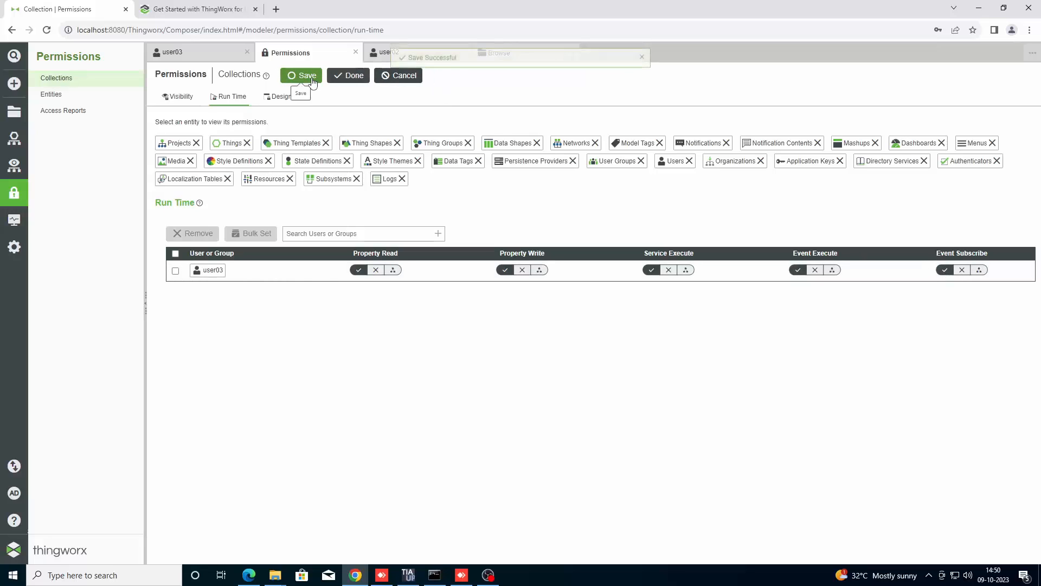
click(282, 100)
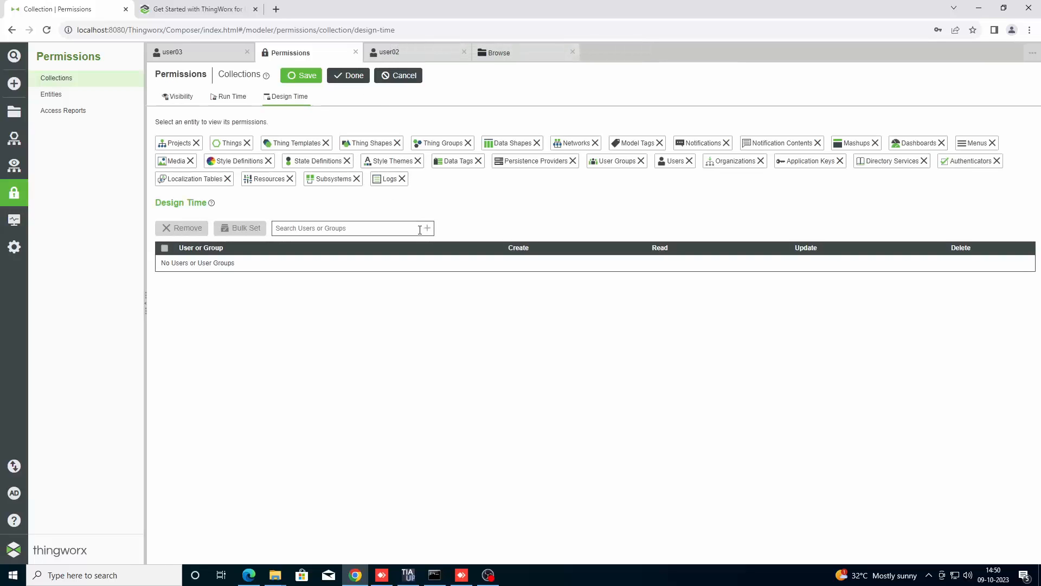
Add user03 at design time with Create, Read, Update and Delete allowed, then save.
click(427, 232)
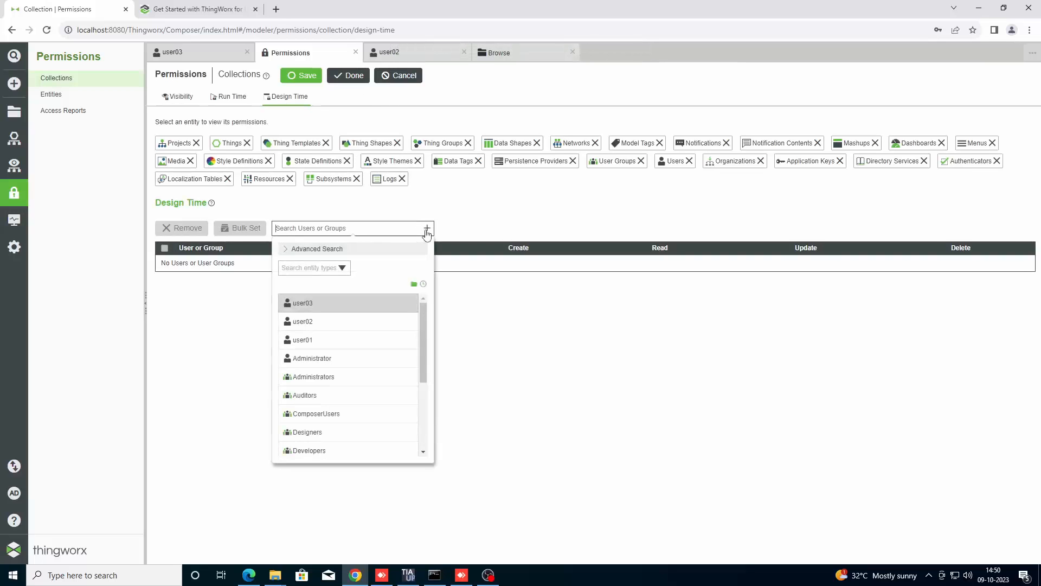
click(323, 307)
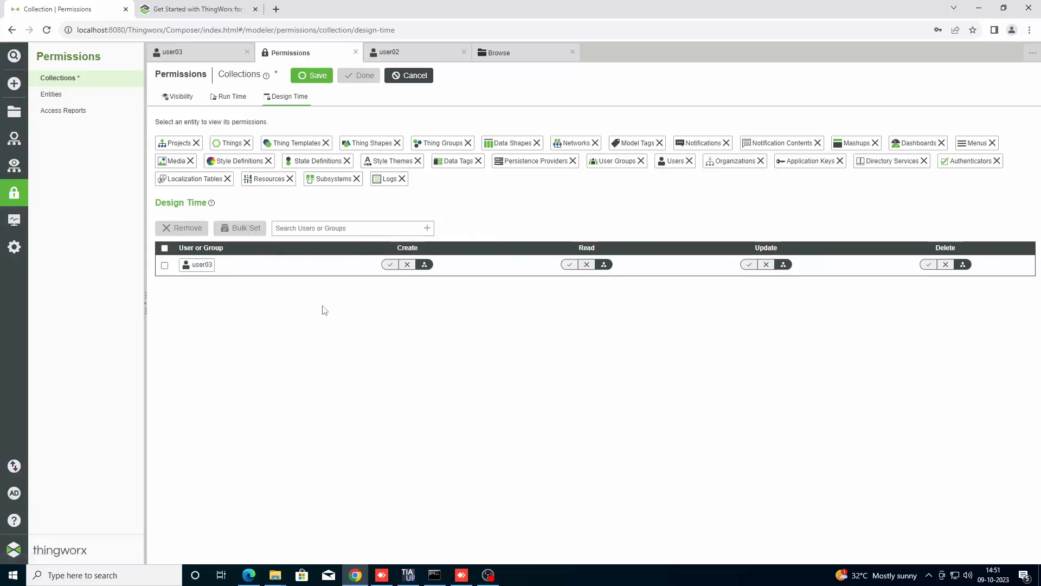
click(391, 266)
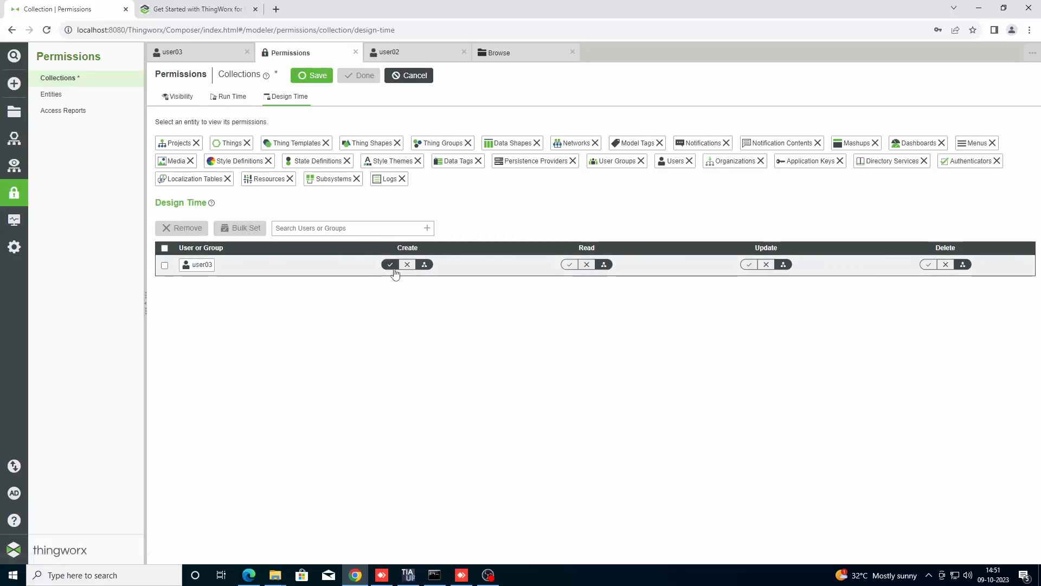
click(570, 264)
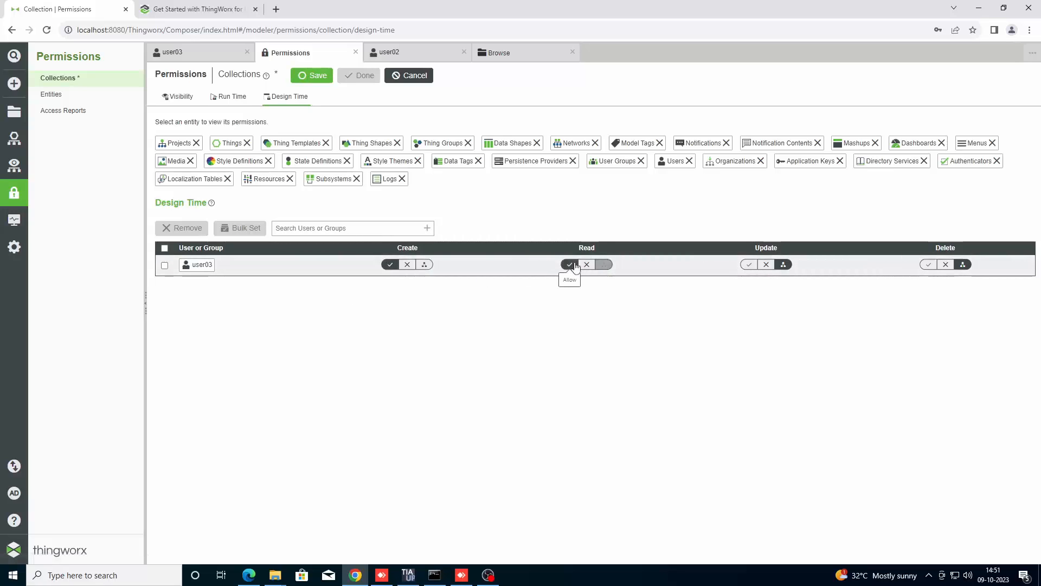
click(744, 265)
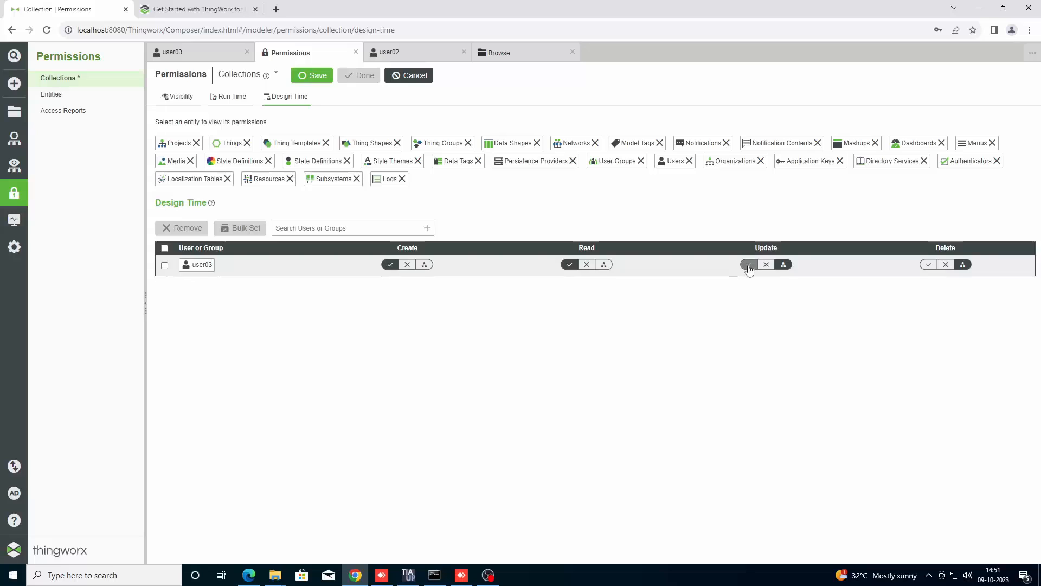
click(924, 266)
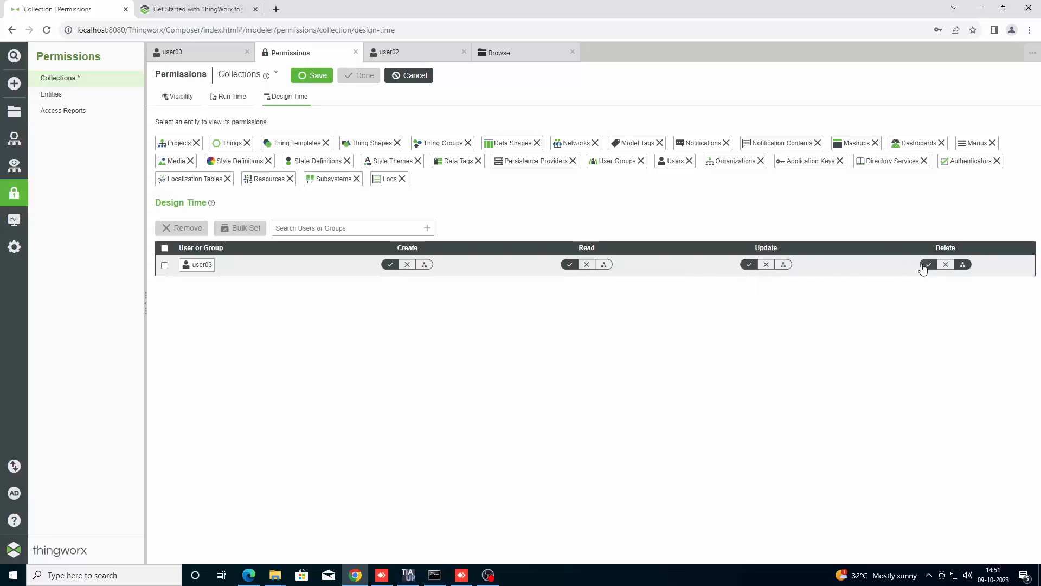
click(319, 79)
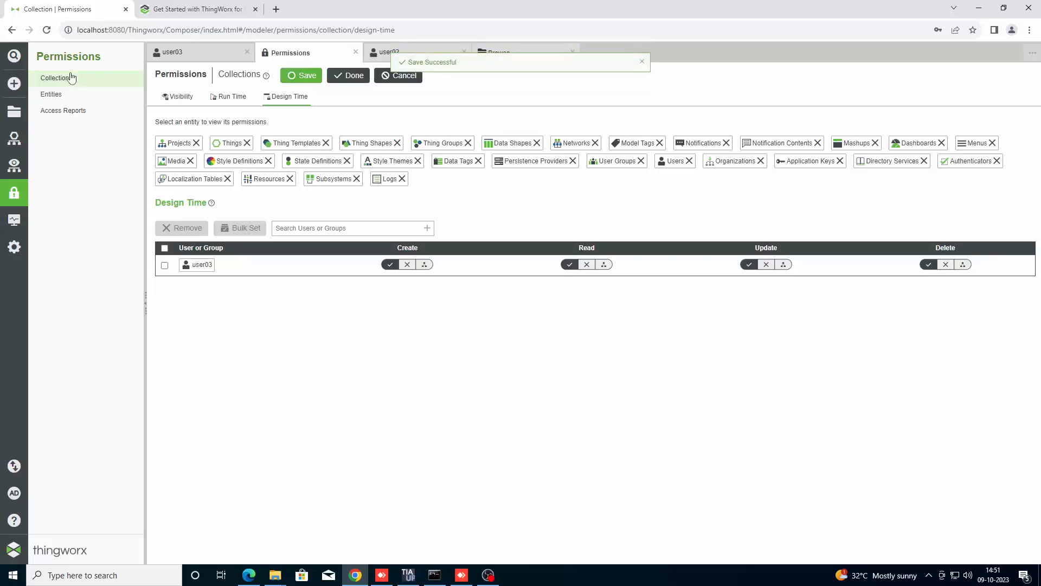
Make the user03 entity visible to the Composer organization.
click(50, 95)
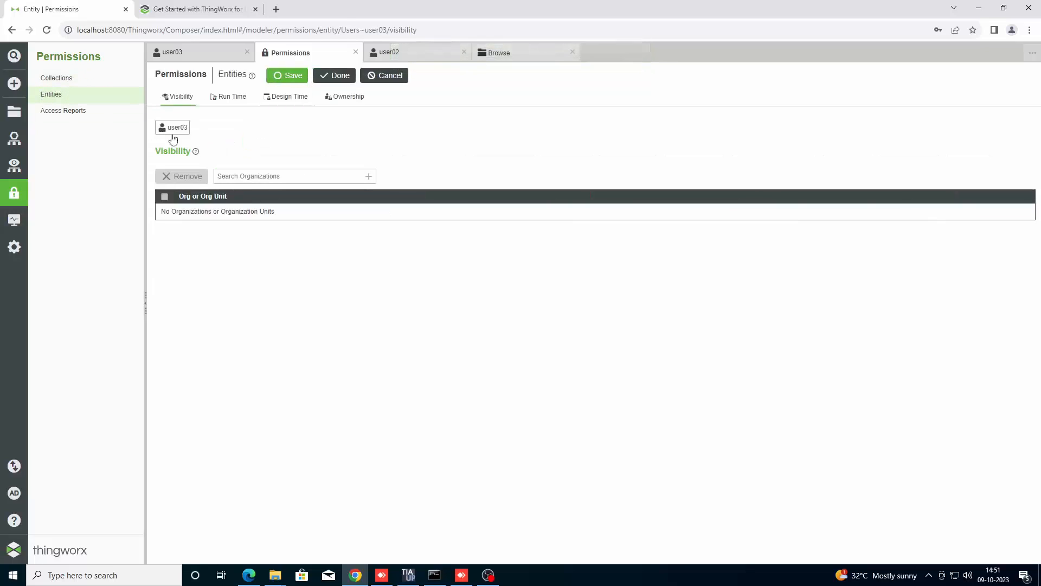
click(369, 177)
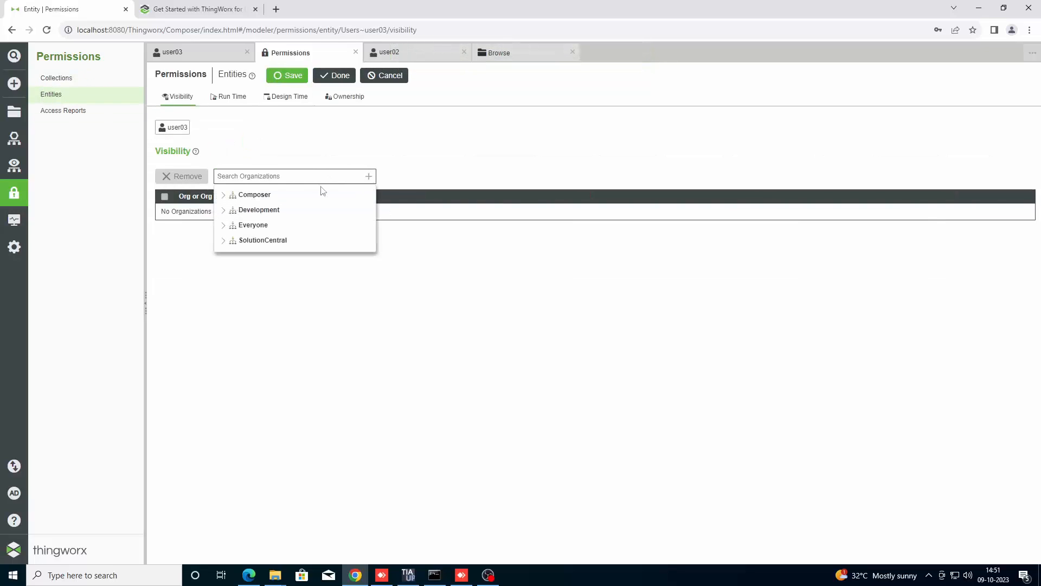
click(254, 194)
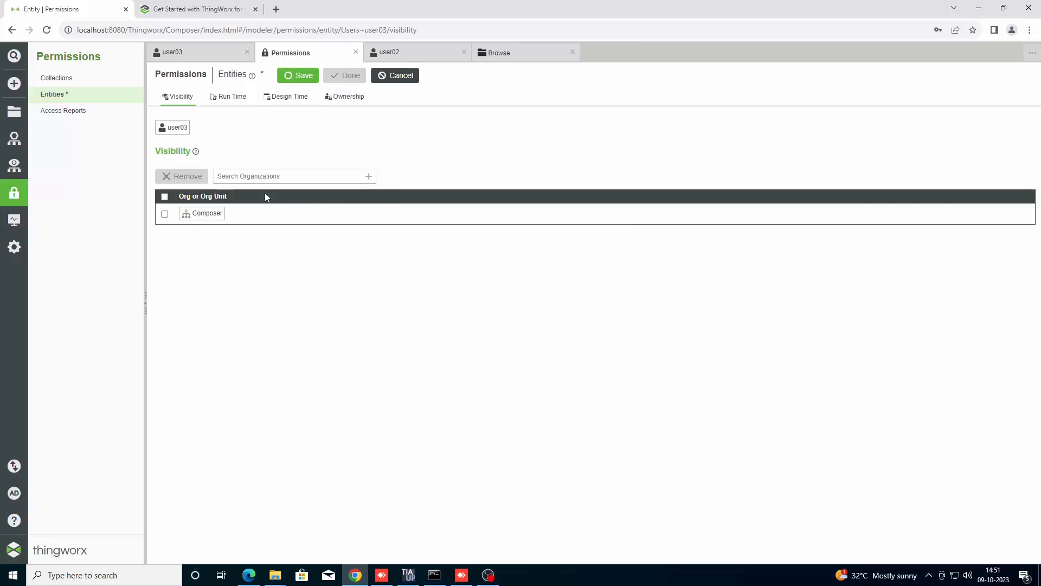
Allow user03 all five run-time permissions on its own user entity and save.
click(236, 97)
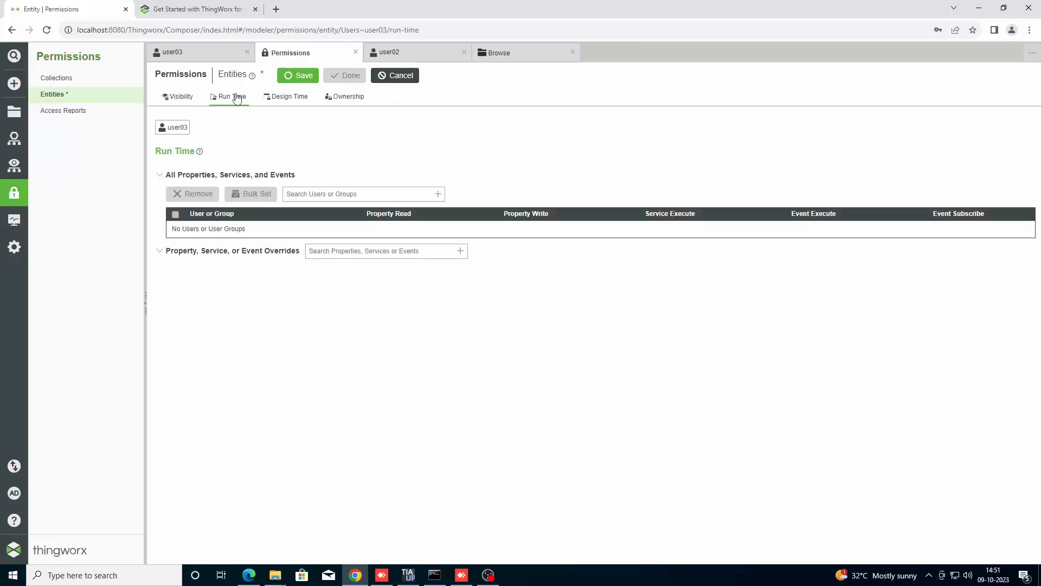
click(437, 194)
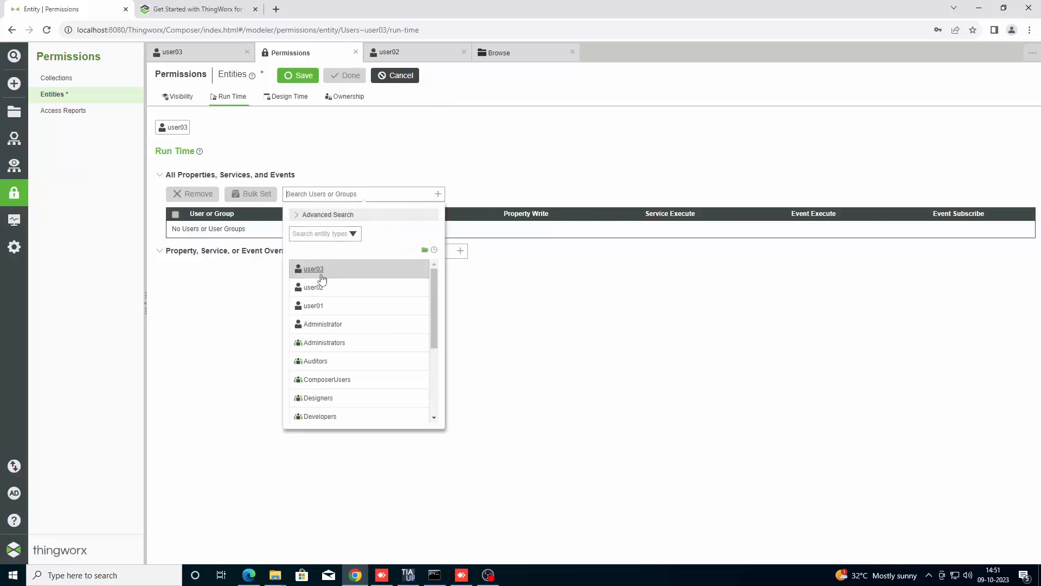
click(321, 276)
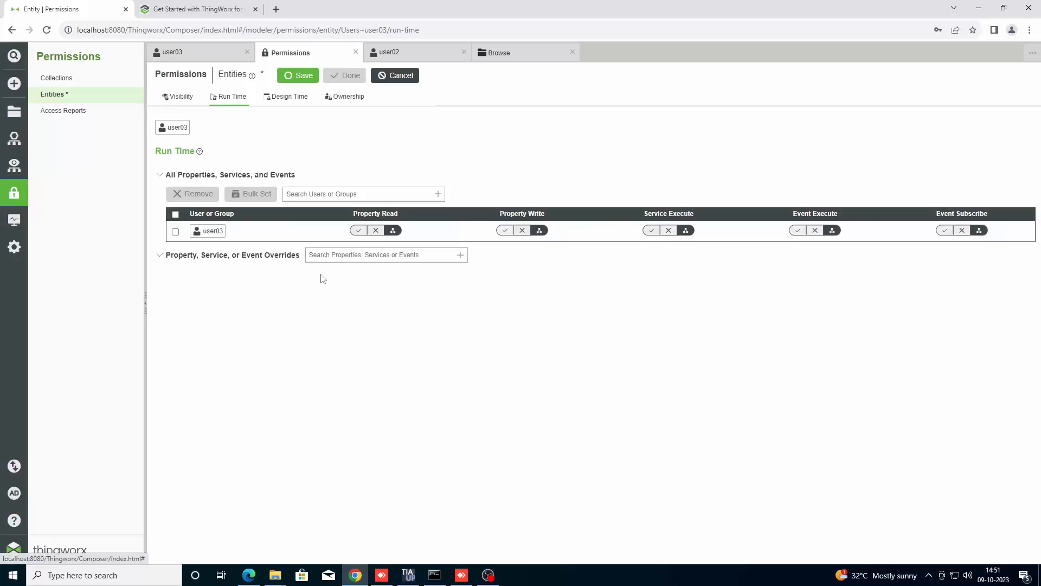
click(360, 230)
click(503, 230)
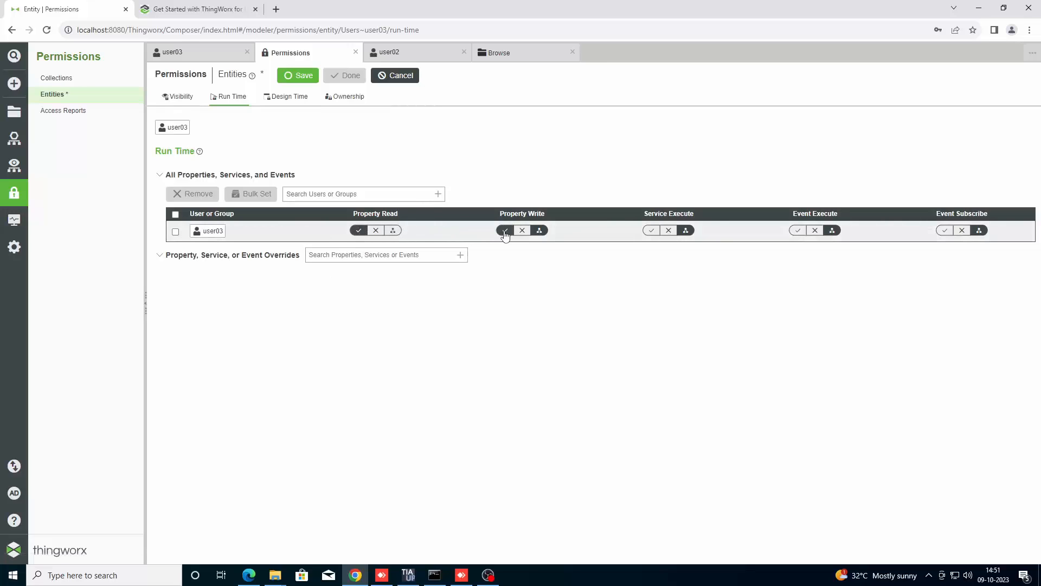
click(651, 231)
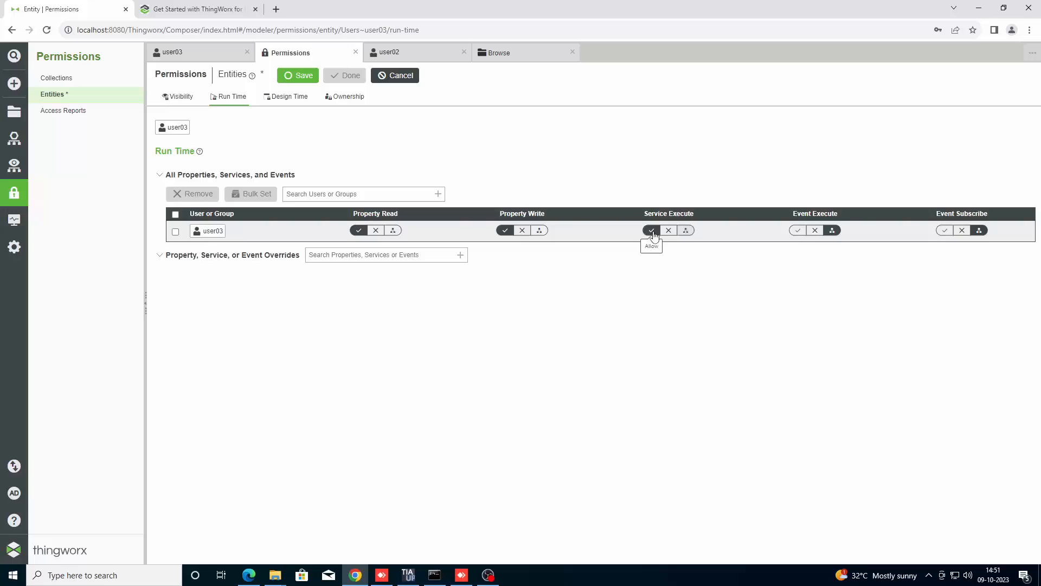
click(797, 230)
click(944, 231)
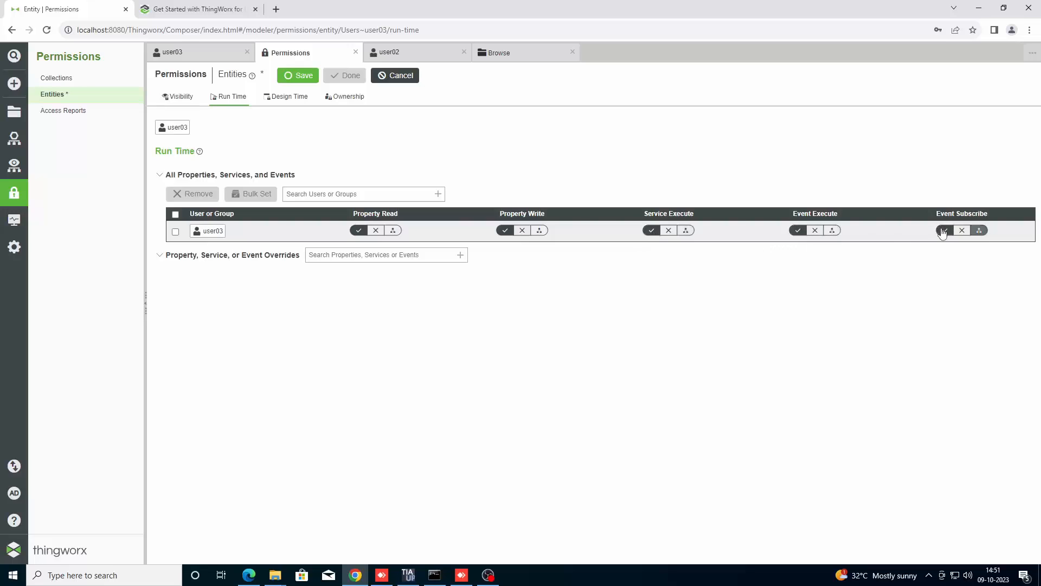
click(301, 77)
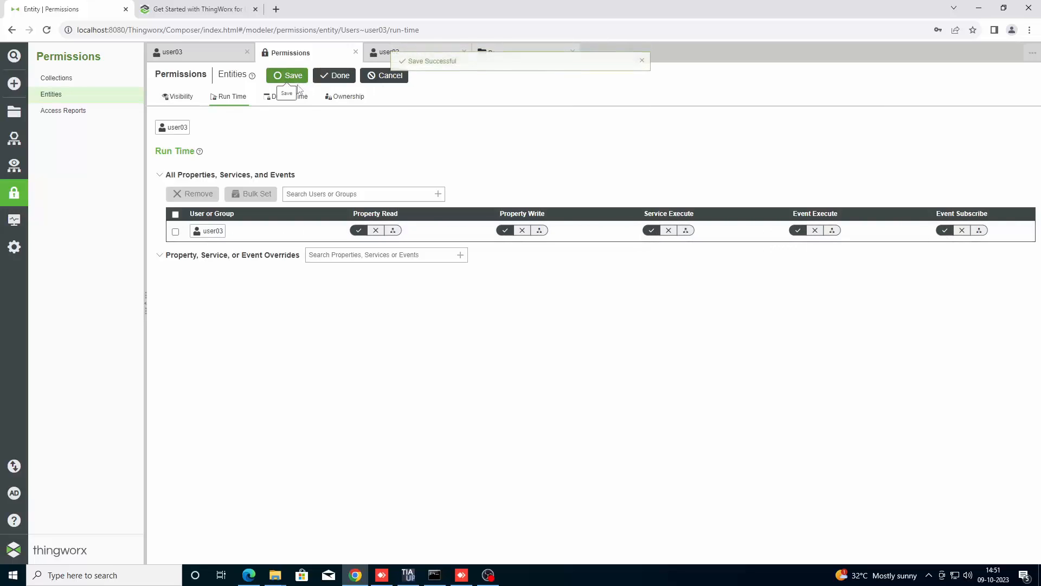
Add user03 at design time on its own entity with Read, Update and Delete allowed, then save.
click(296, 98)
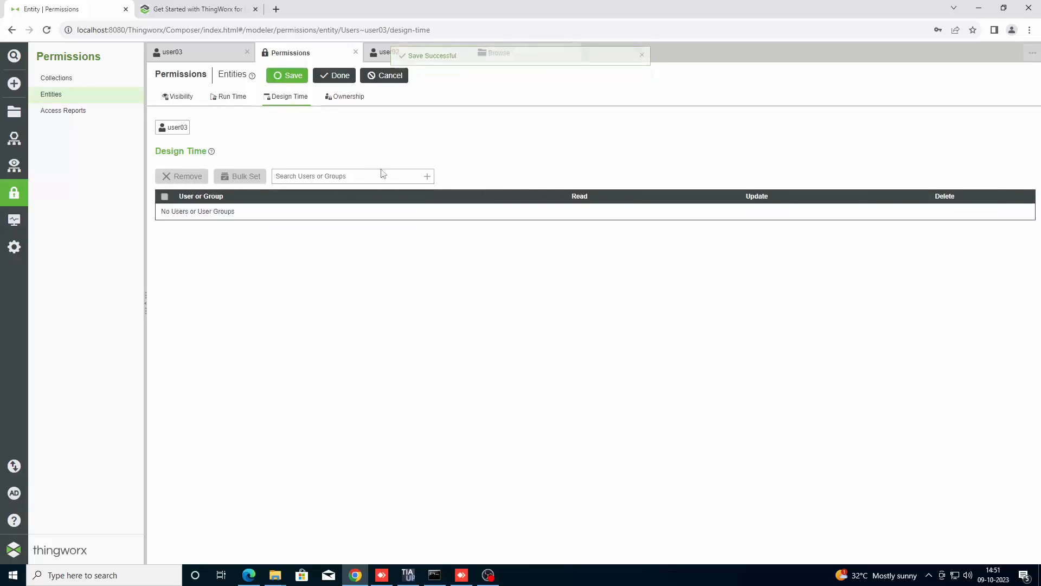
click(426, 179)
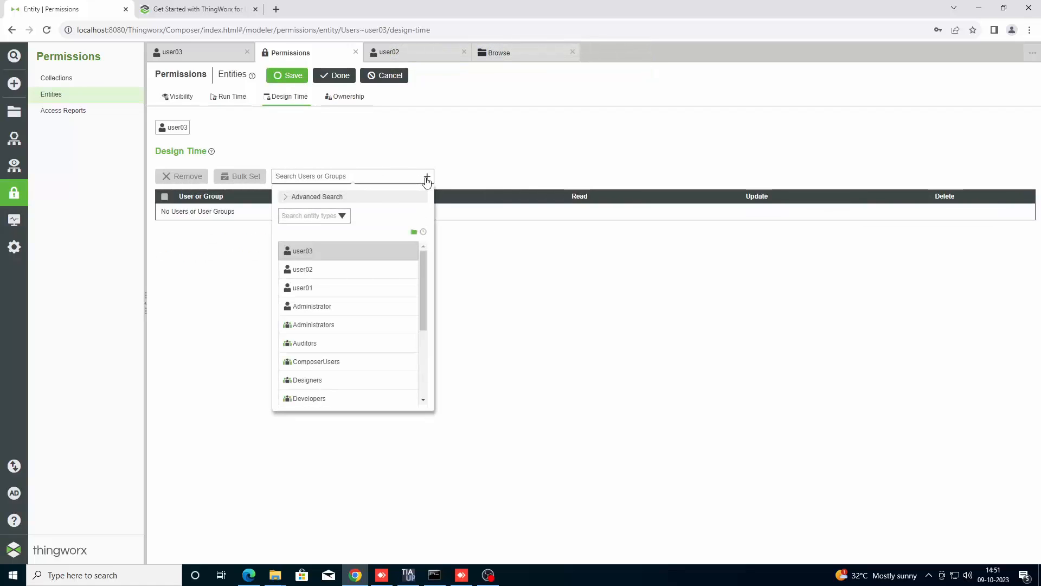
click(321, 251)
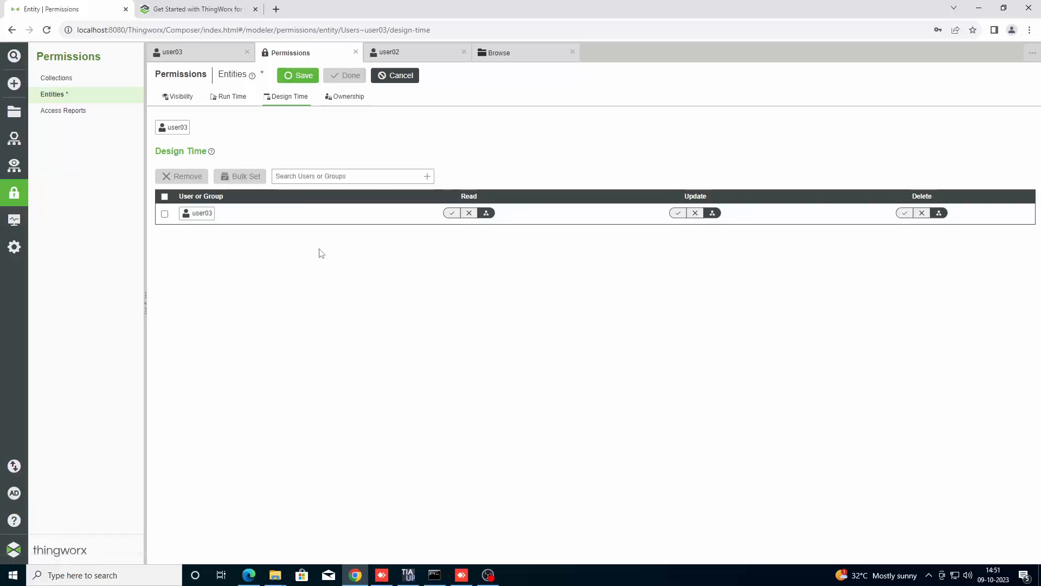
click(451, 212)
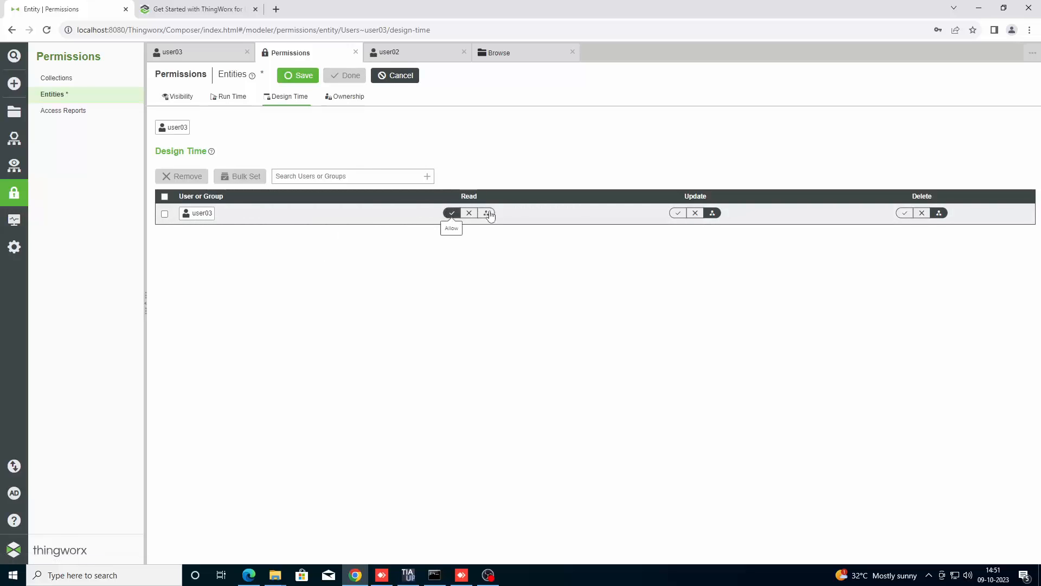
click(678, 212)
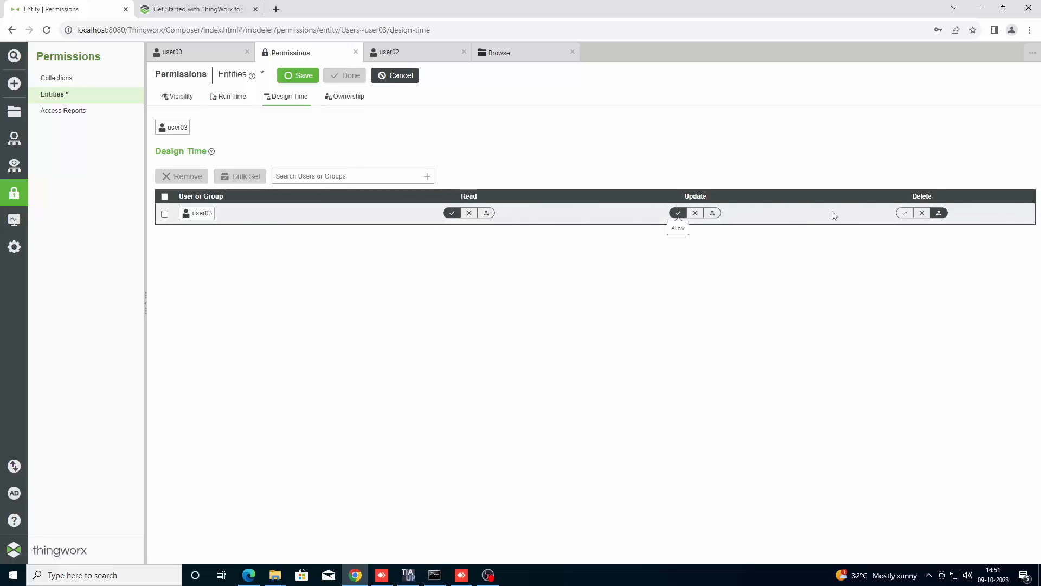
click(903, 213)
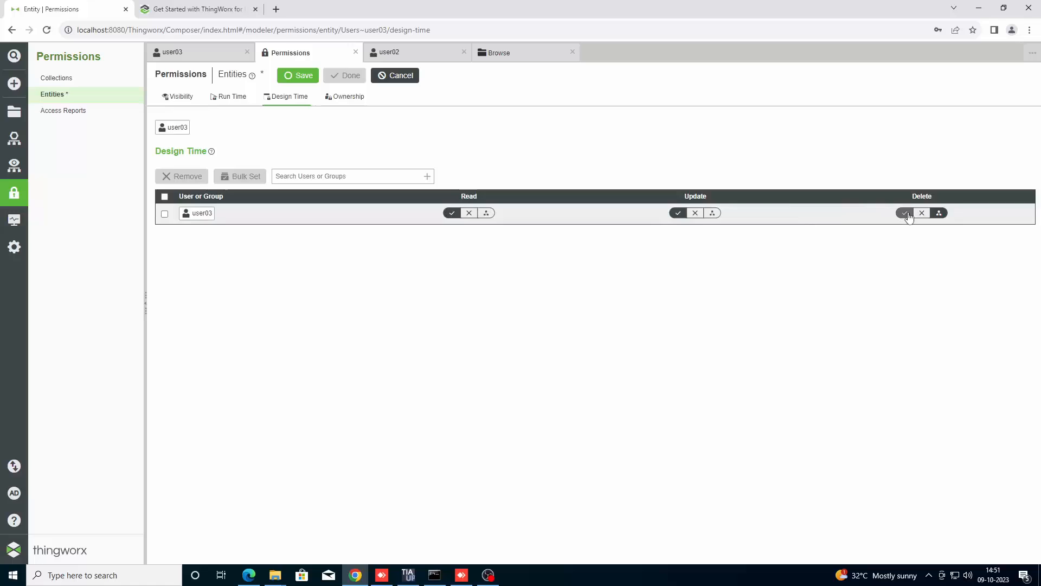
click(295, 80)
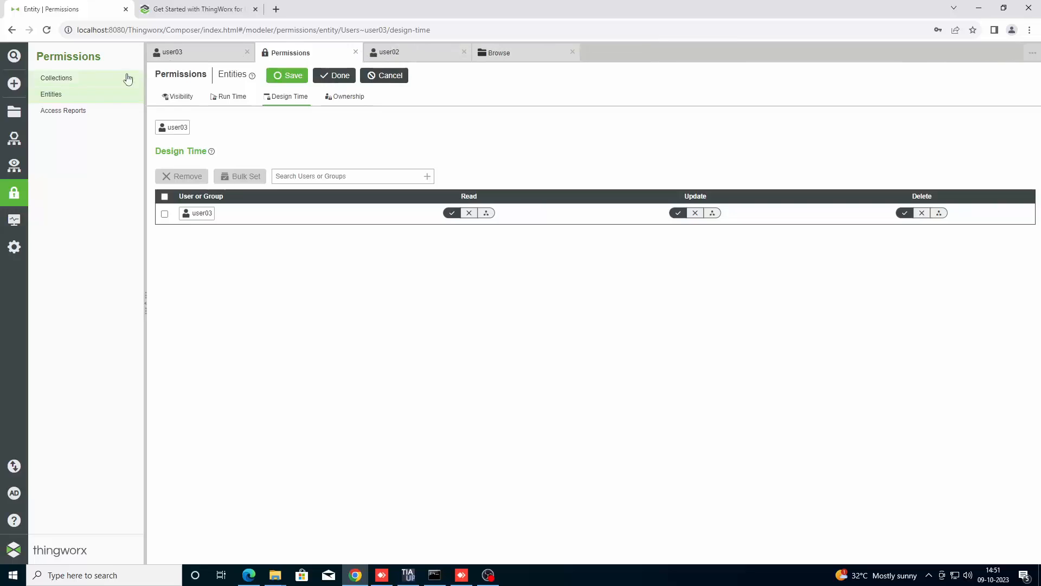
View Access Reports, then close the Permissions editor and both user editors.
click(77, 110)
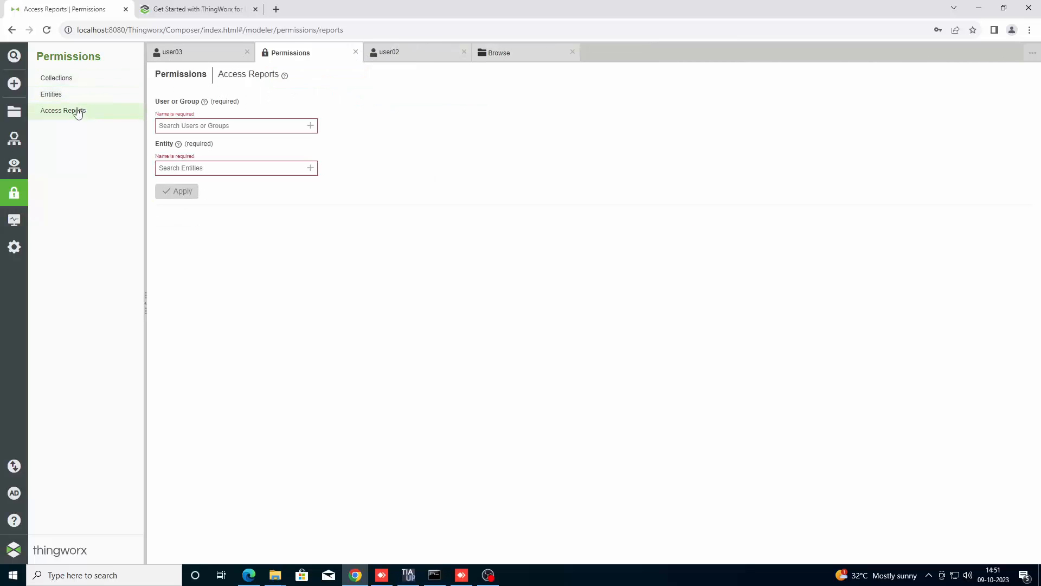
click(357, 53)
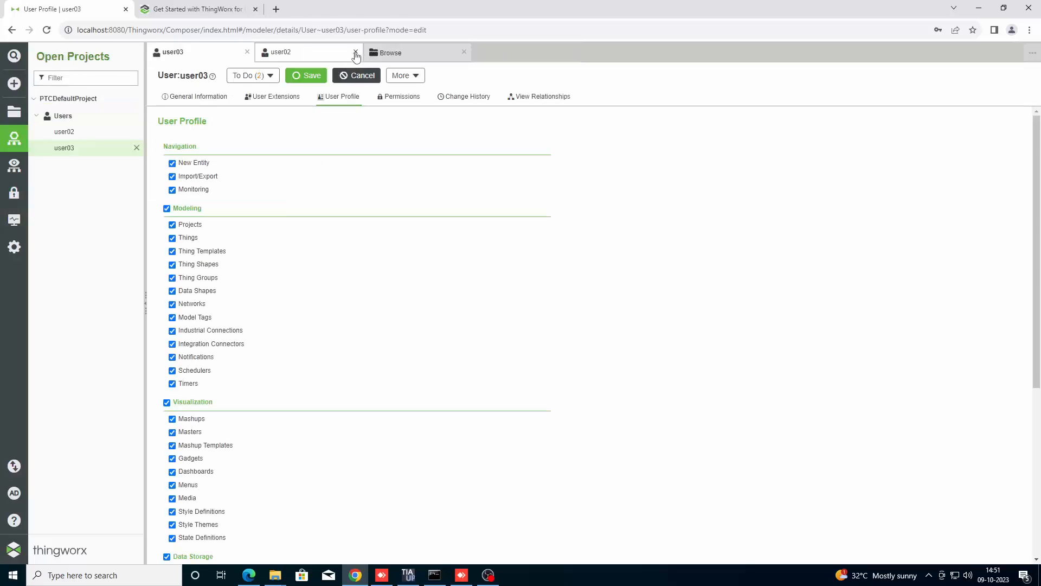
click(356, 53)
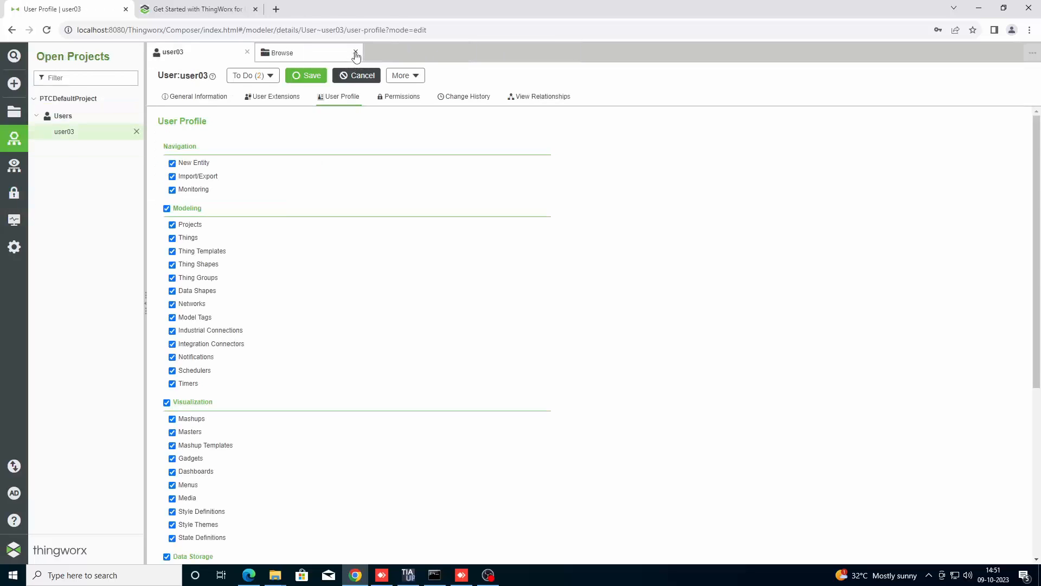
click(246, 52)
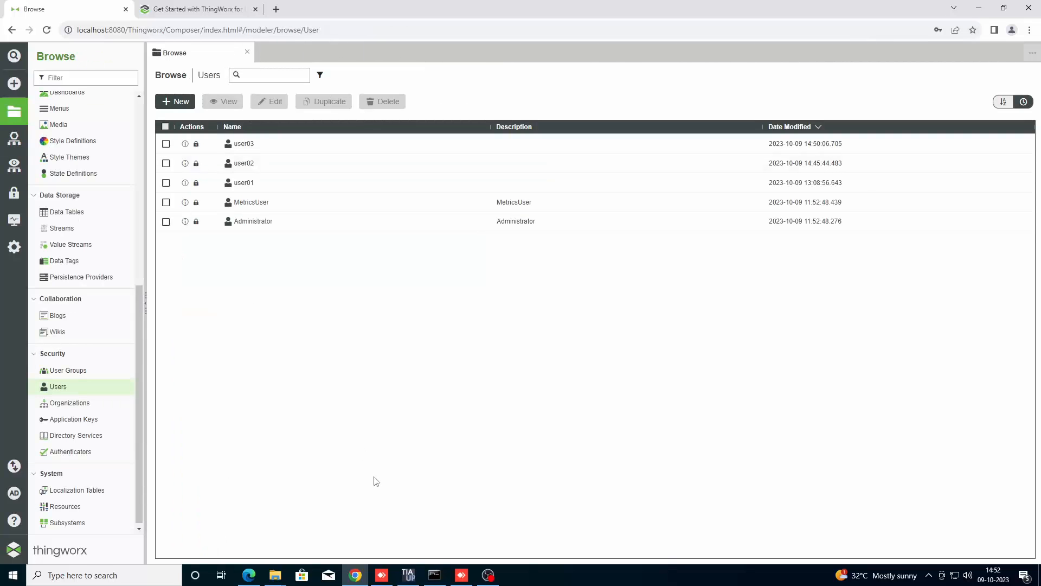
click(248, 575)
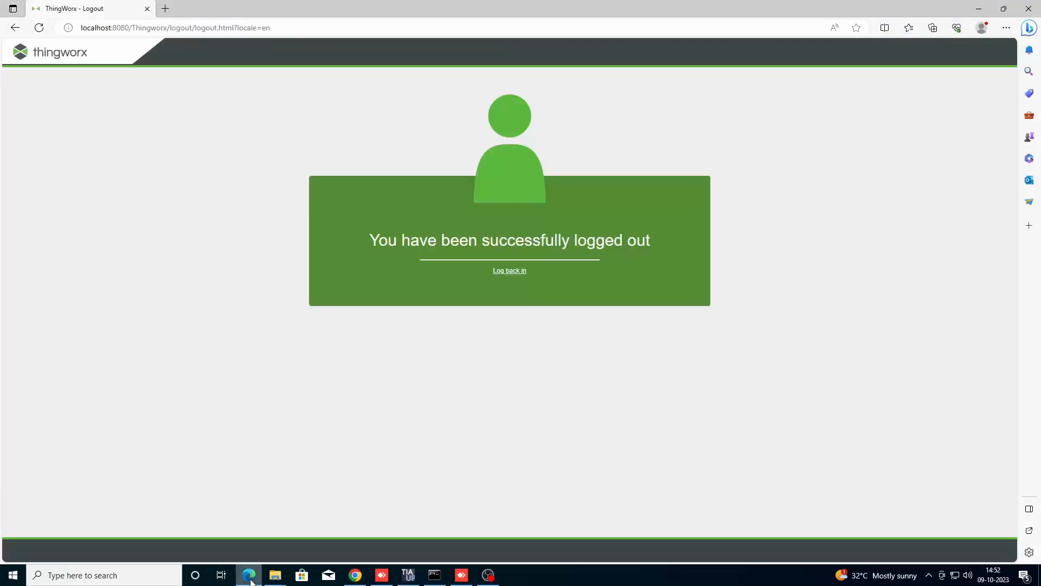
Sign back in as user03 in Edge, accept the licence agreement, and dismiss the save-password prompt.
click(518, 277)
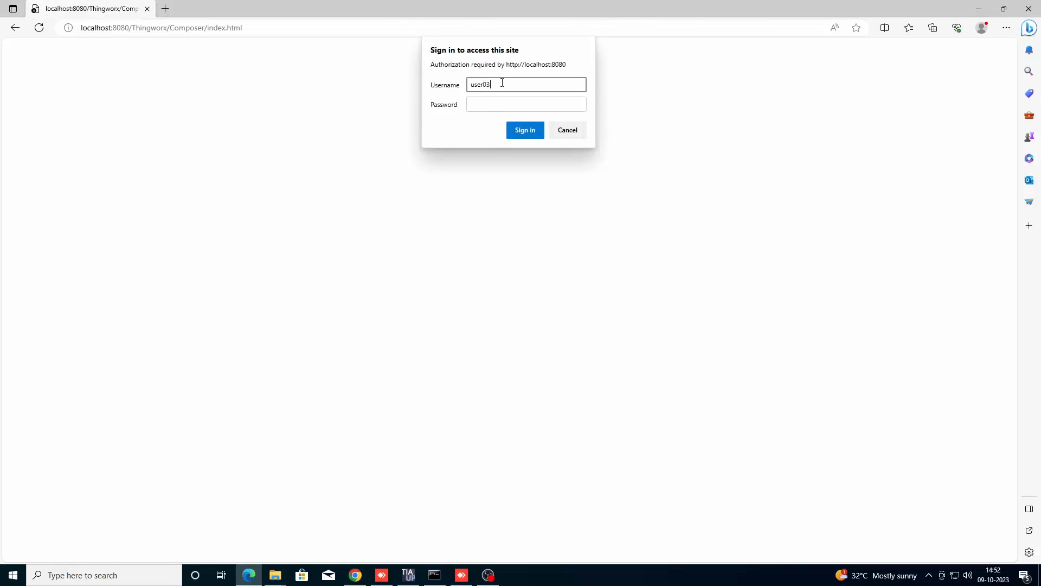
click(500, 104)
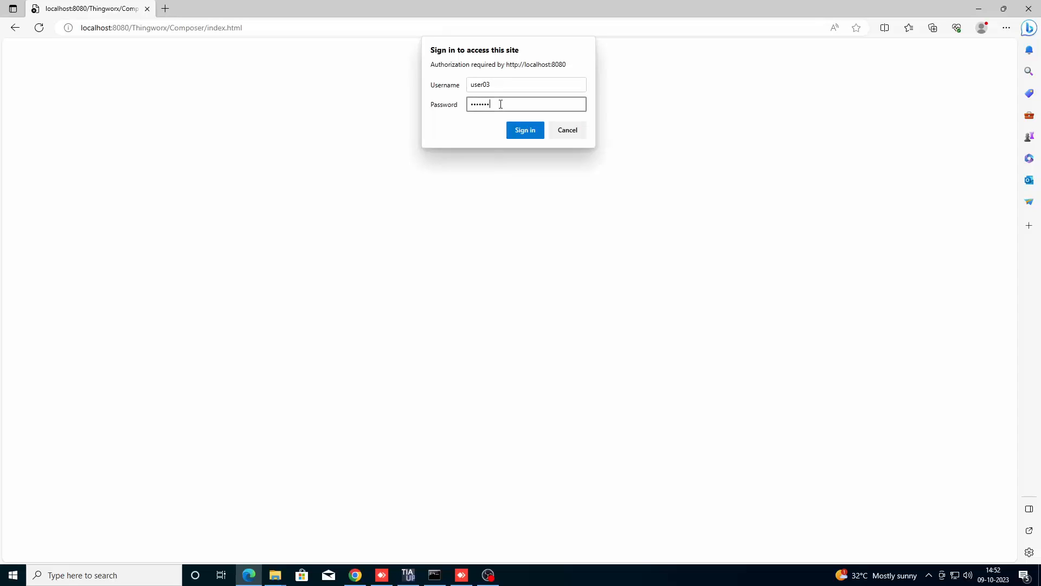
click(518, 135)
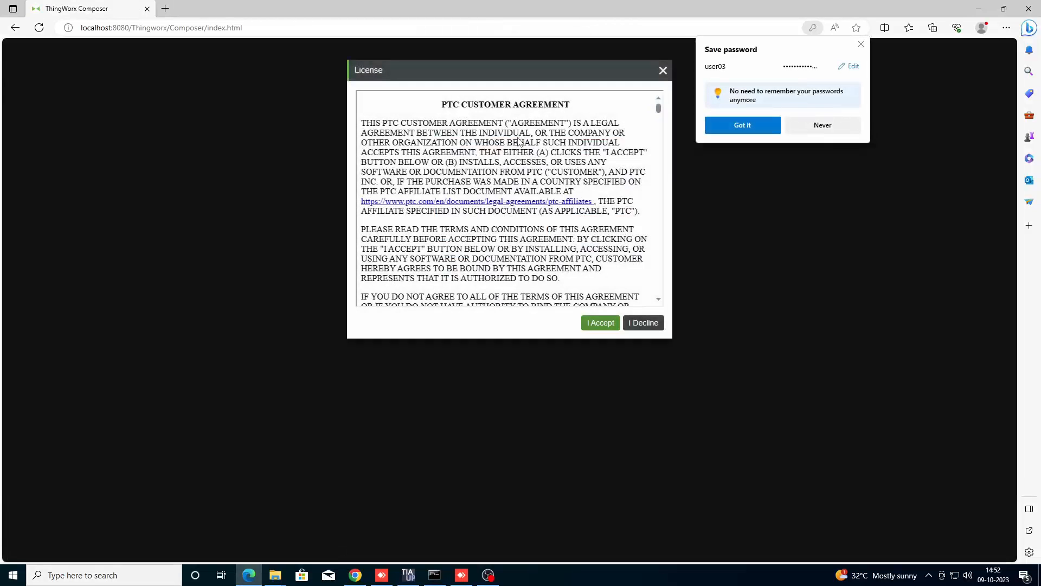
click(602, 325)
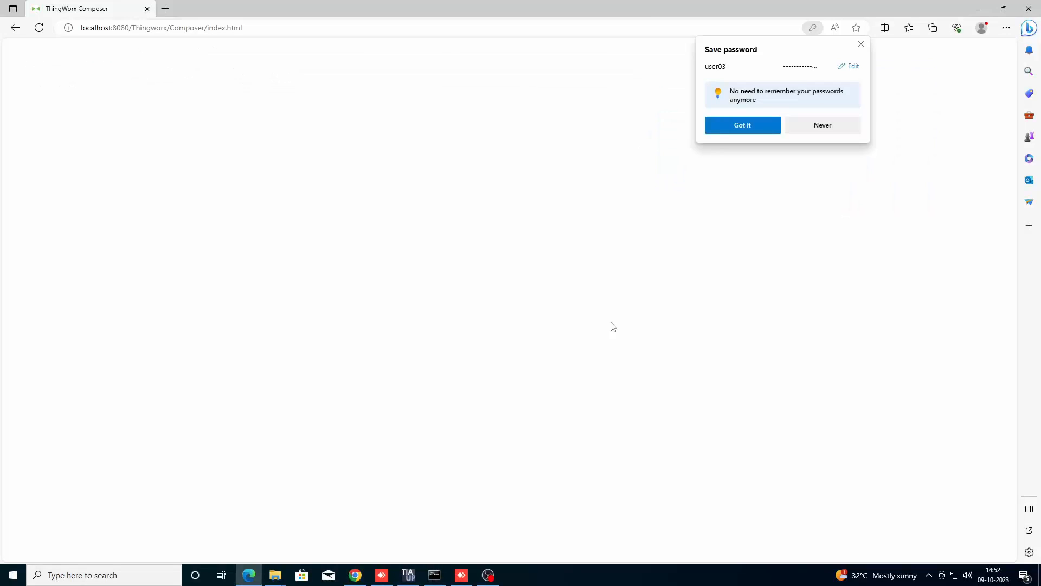
click(861, 45)
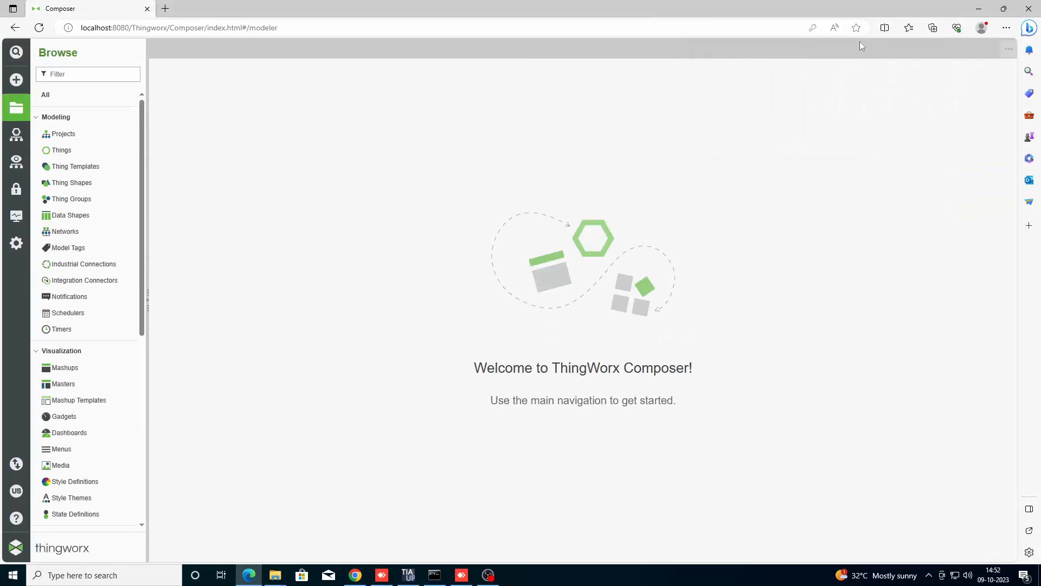
As user03, view Projects and Things, discard an unsaved new Thing, then return to the Chrome admin session.
click(67, 136)
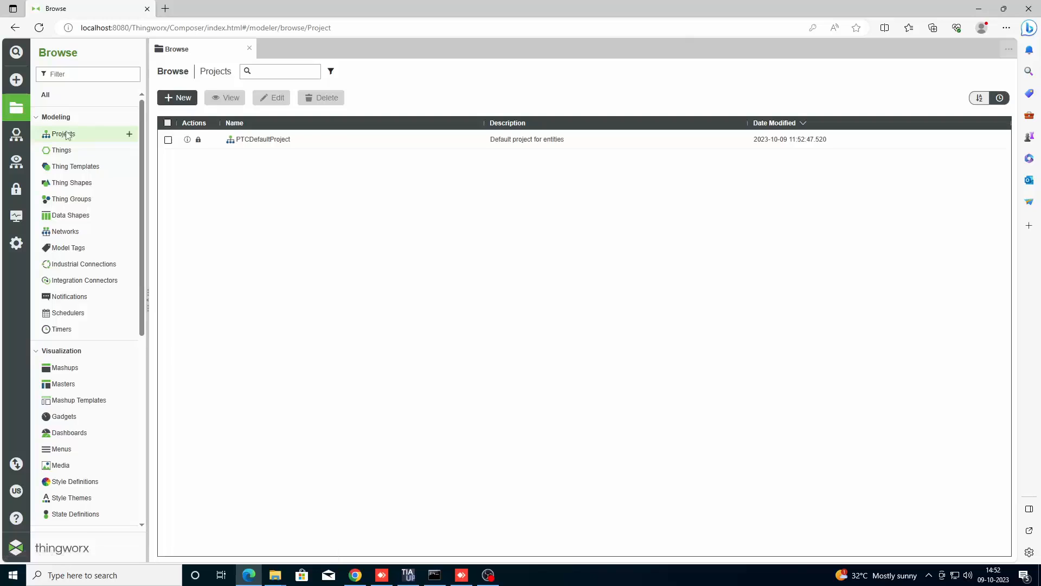
click(60, 150)
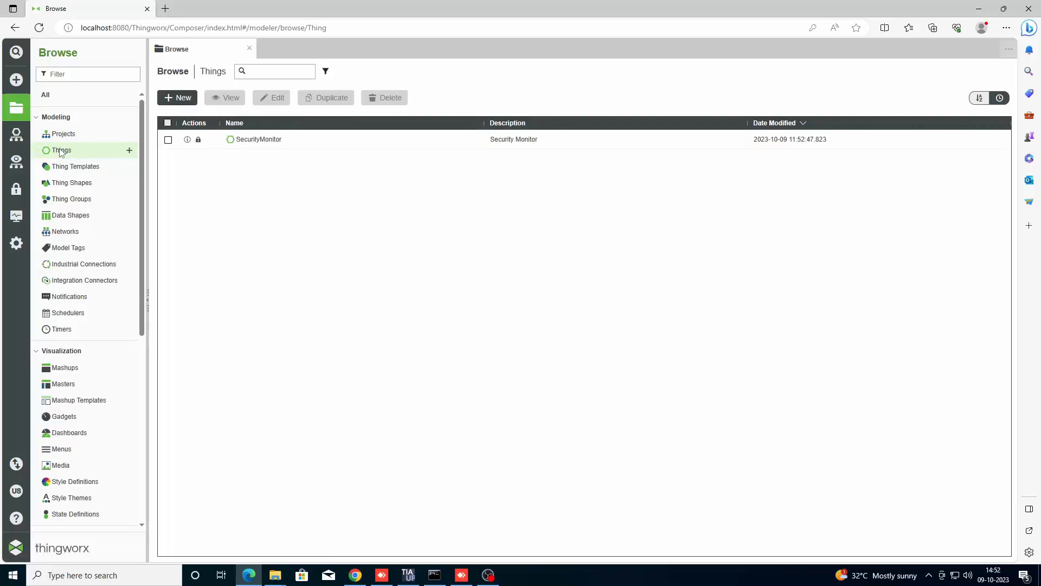
click(179, 97)
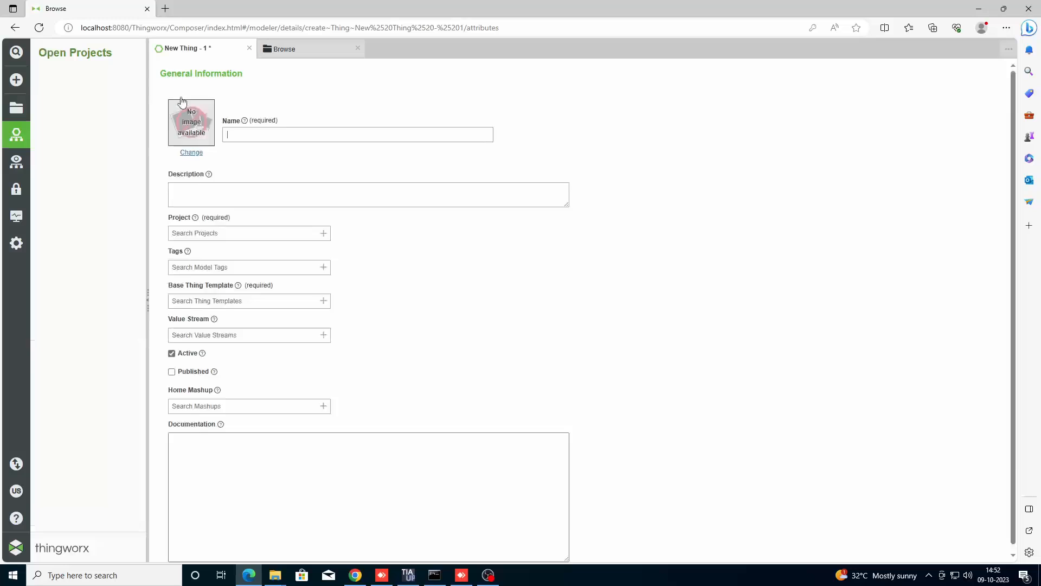
click(249, 48)
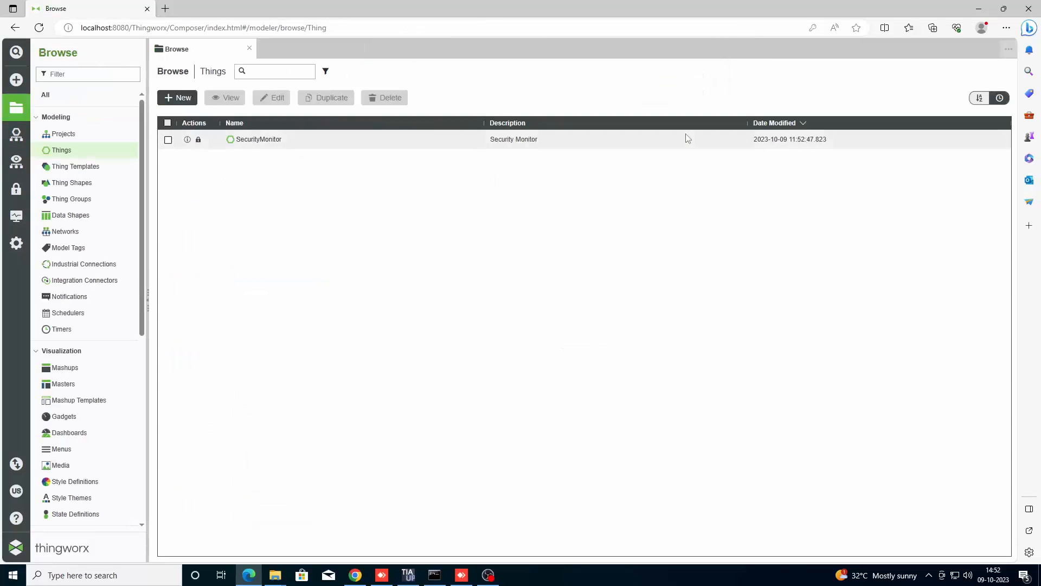
mouse_move(357, 574)
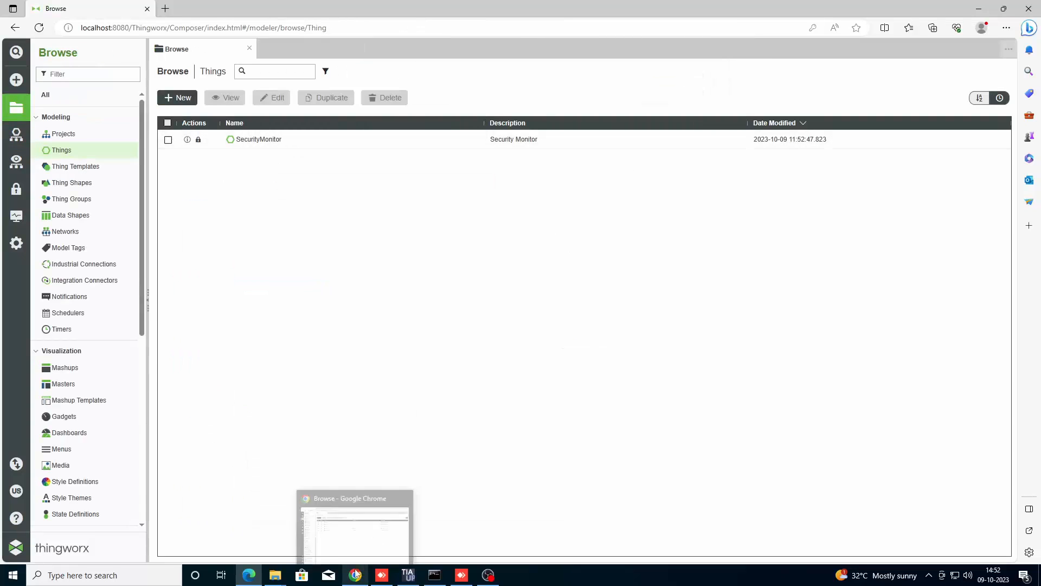
click(354, 523)
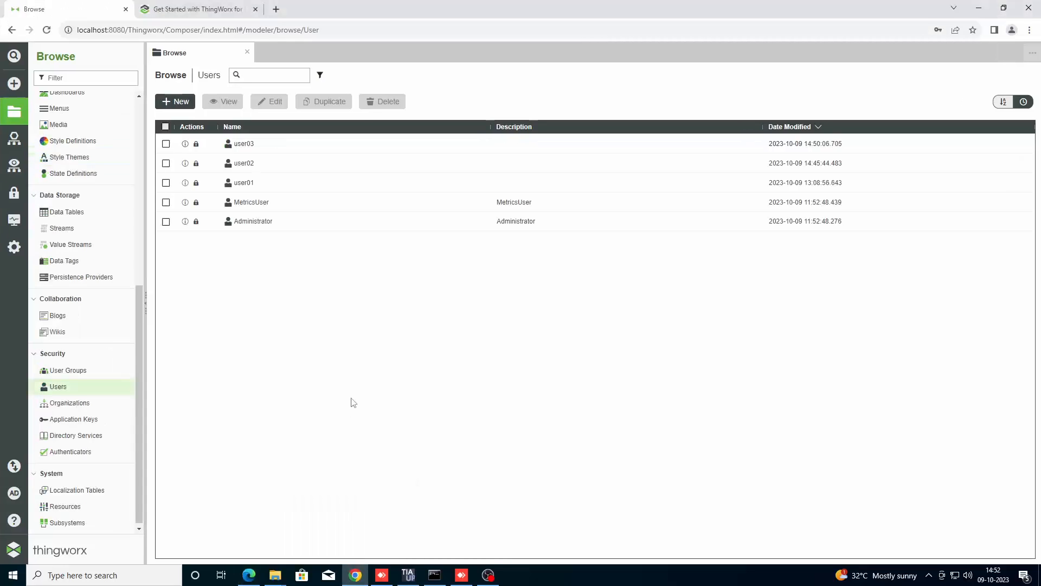